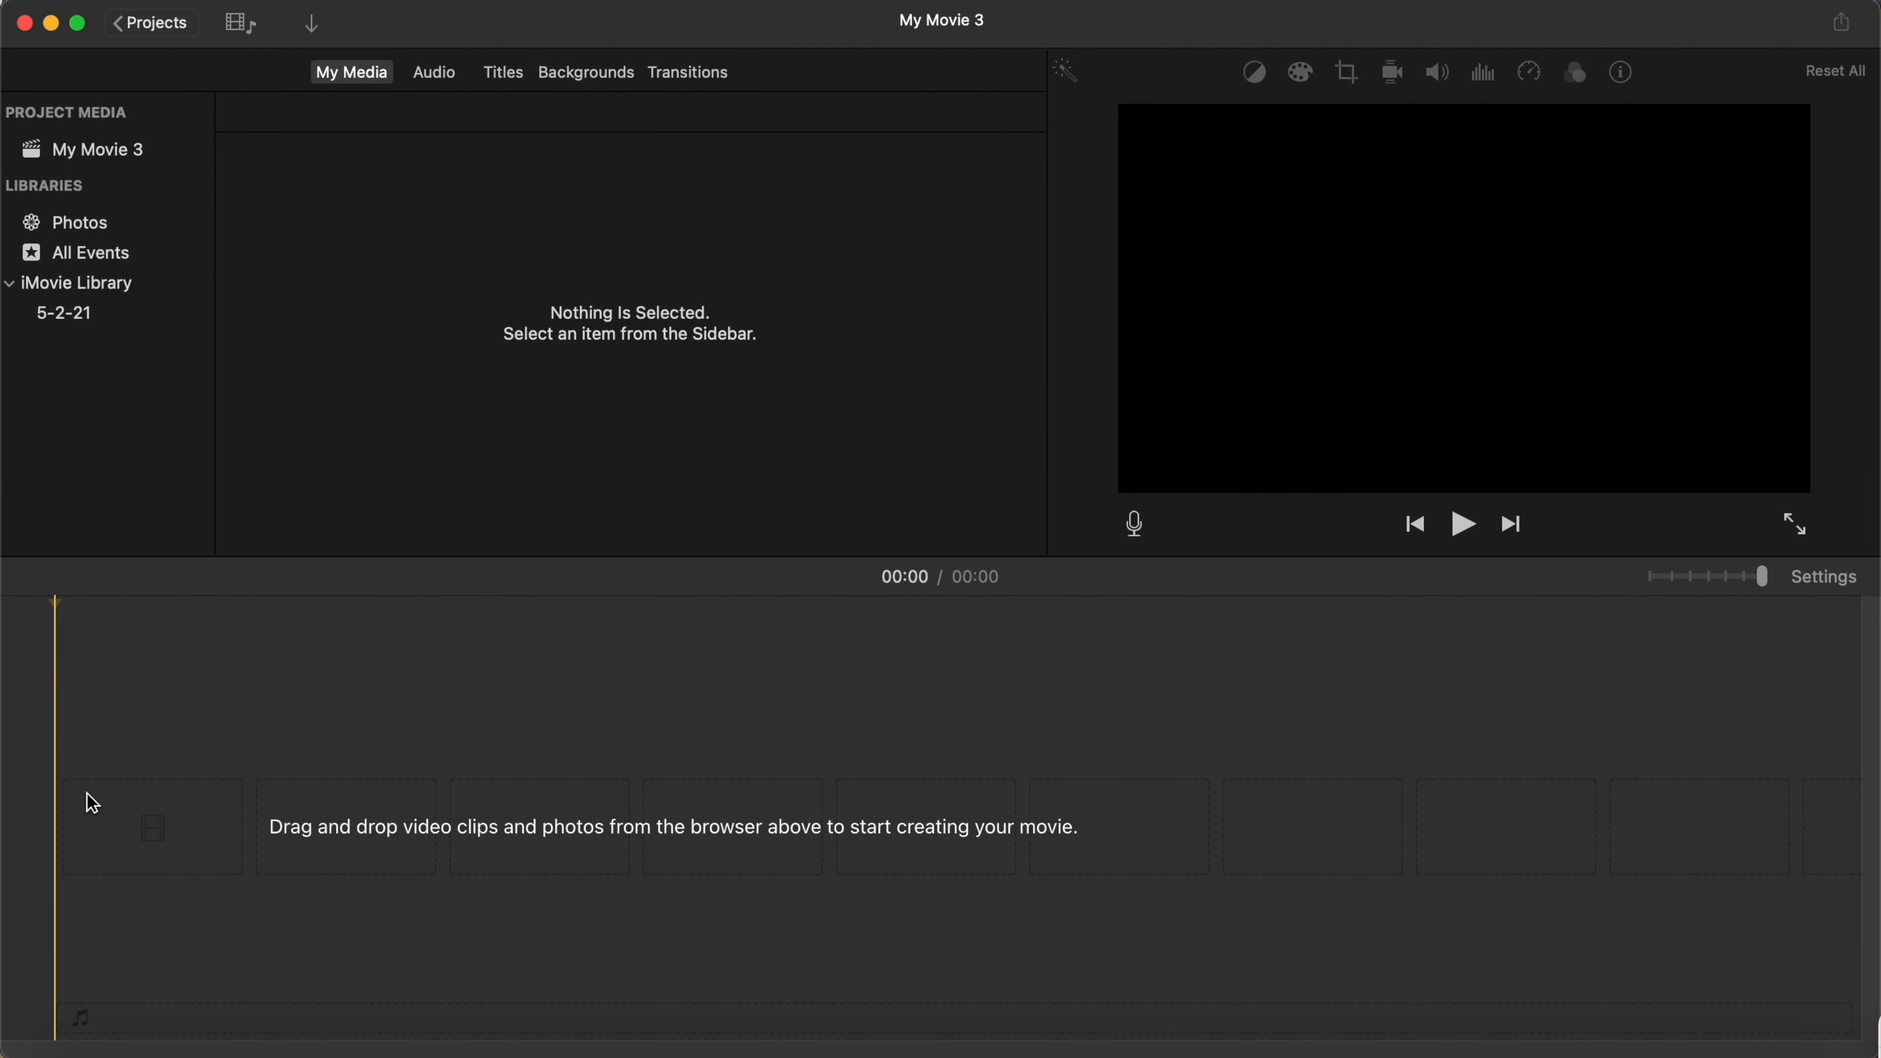
Step: Add city.jpeg from the youtube folder to the start of the movie timeline as the background clip
click(78, 1044)
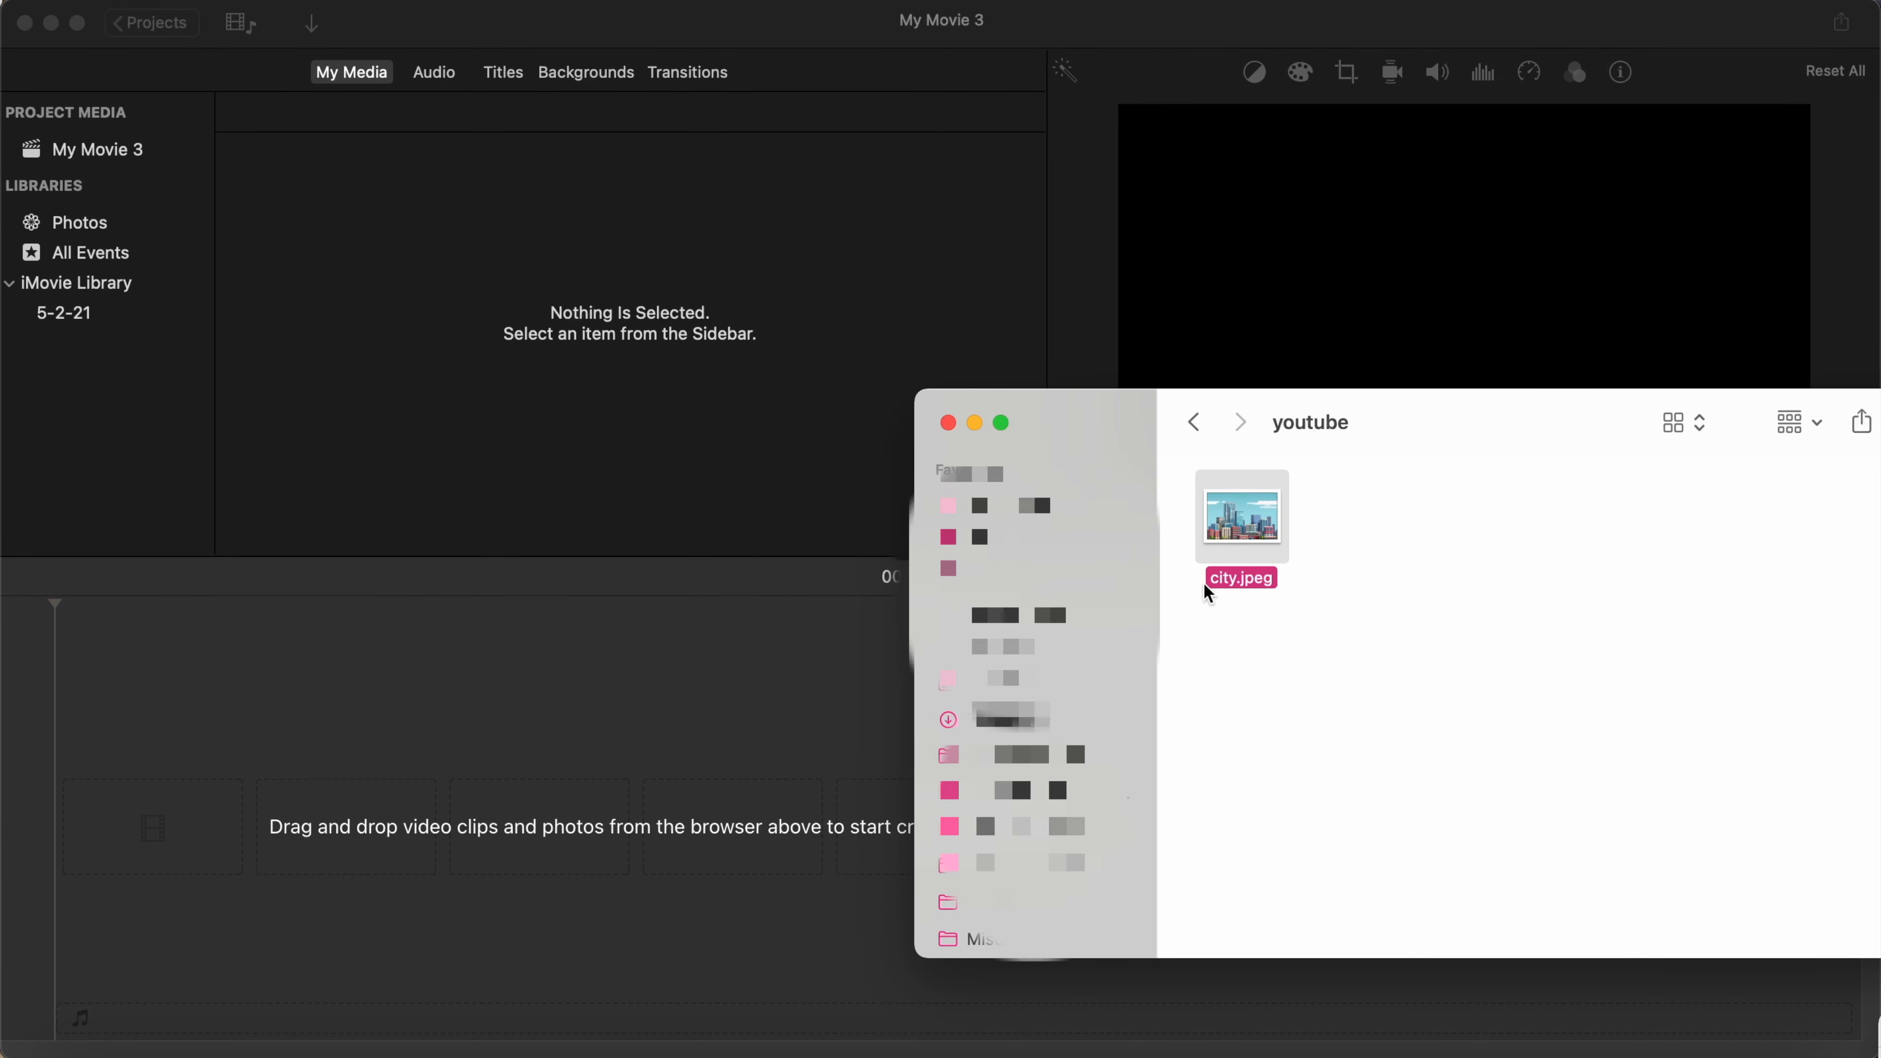
drag(1205, 582, 336, 767)
click(244, 787)
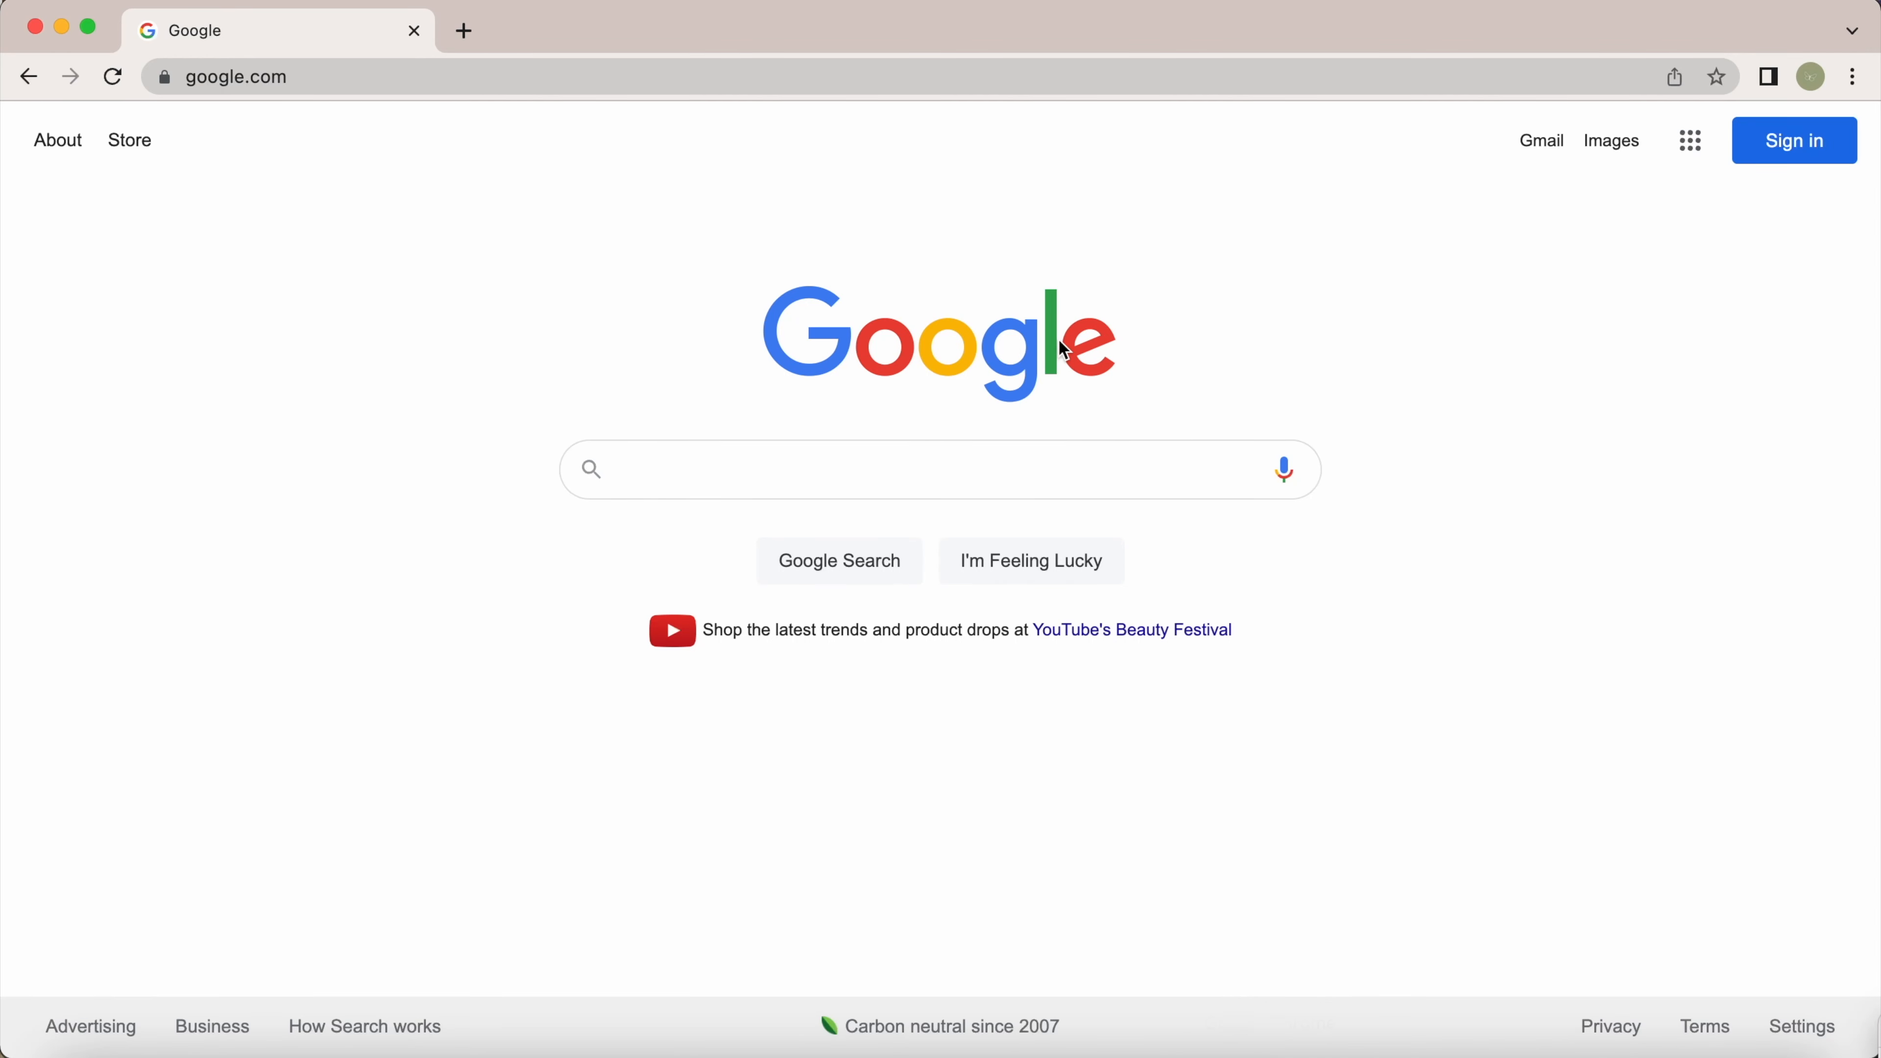
Step: Switch to the web browser and search Google Images for "plane flying png clipart"
click(784, 80)
text(plane flying png)
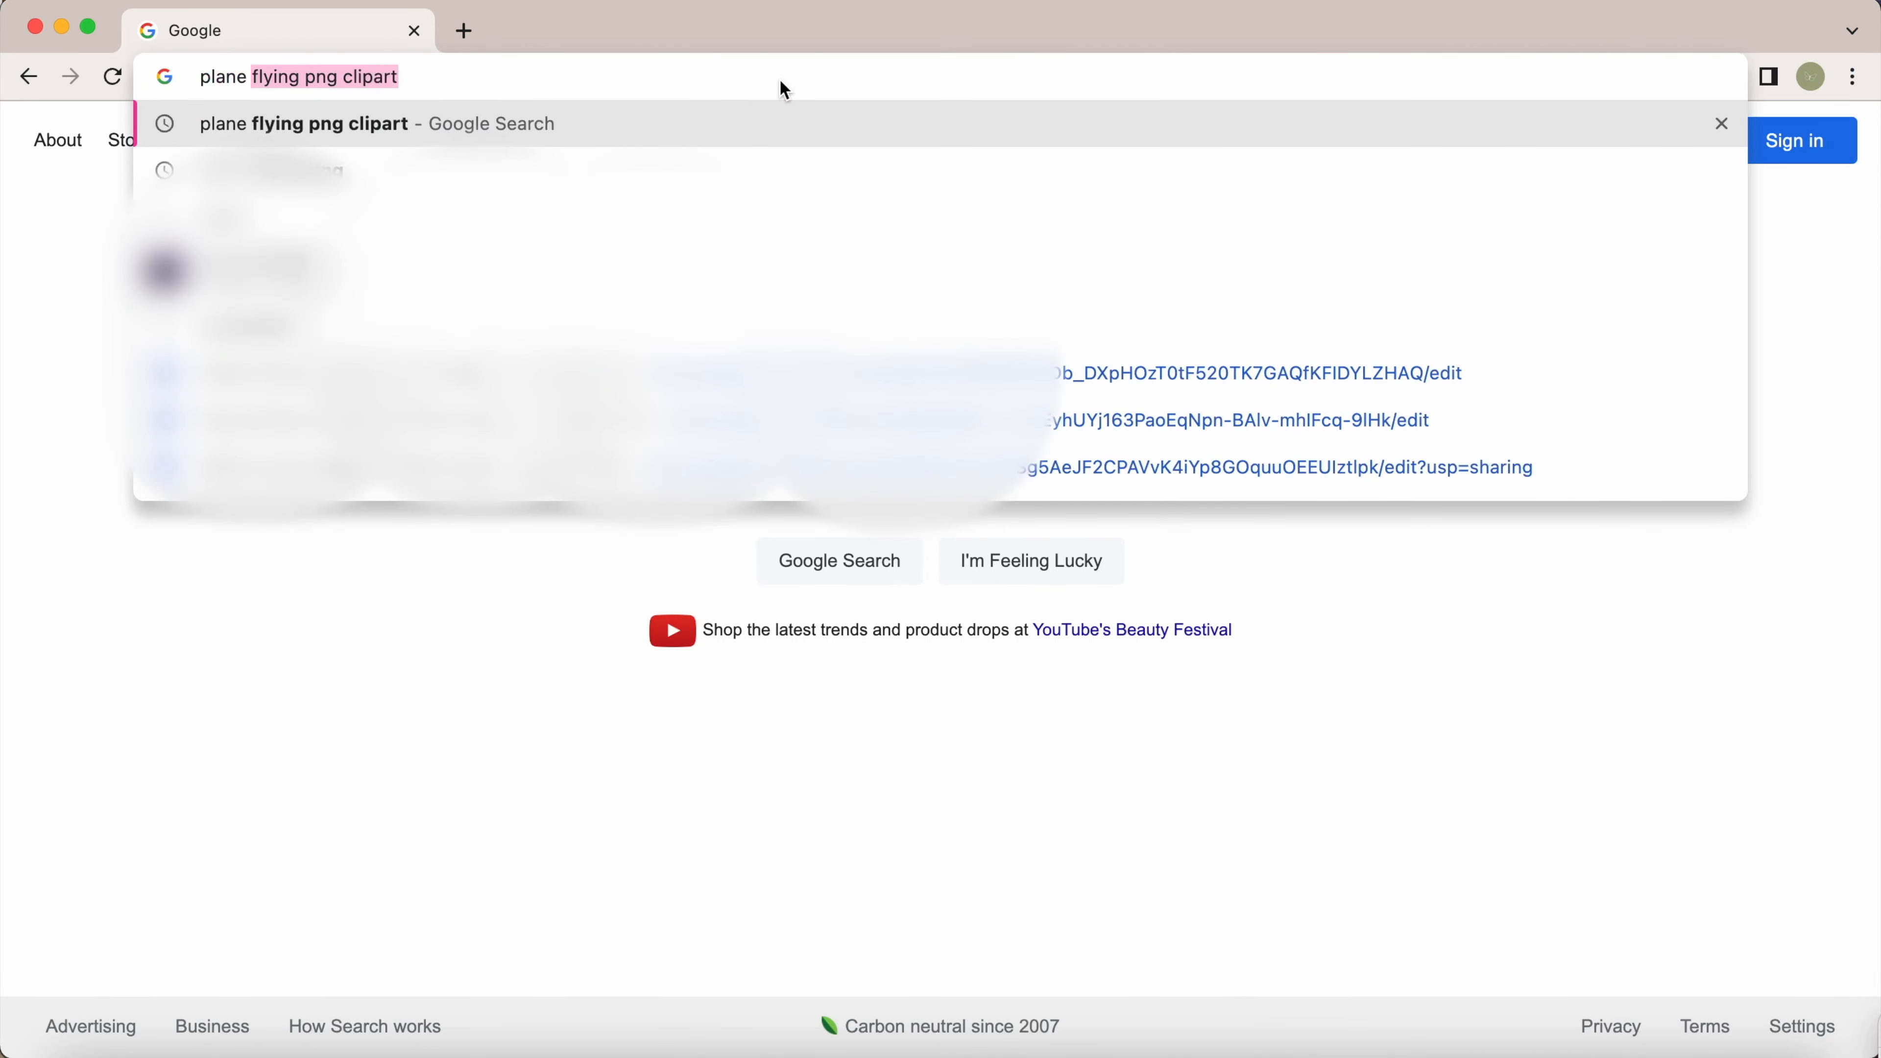
key(BackSpace)
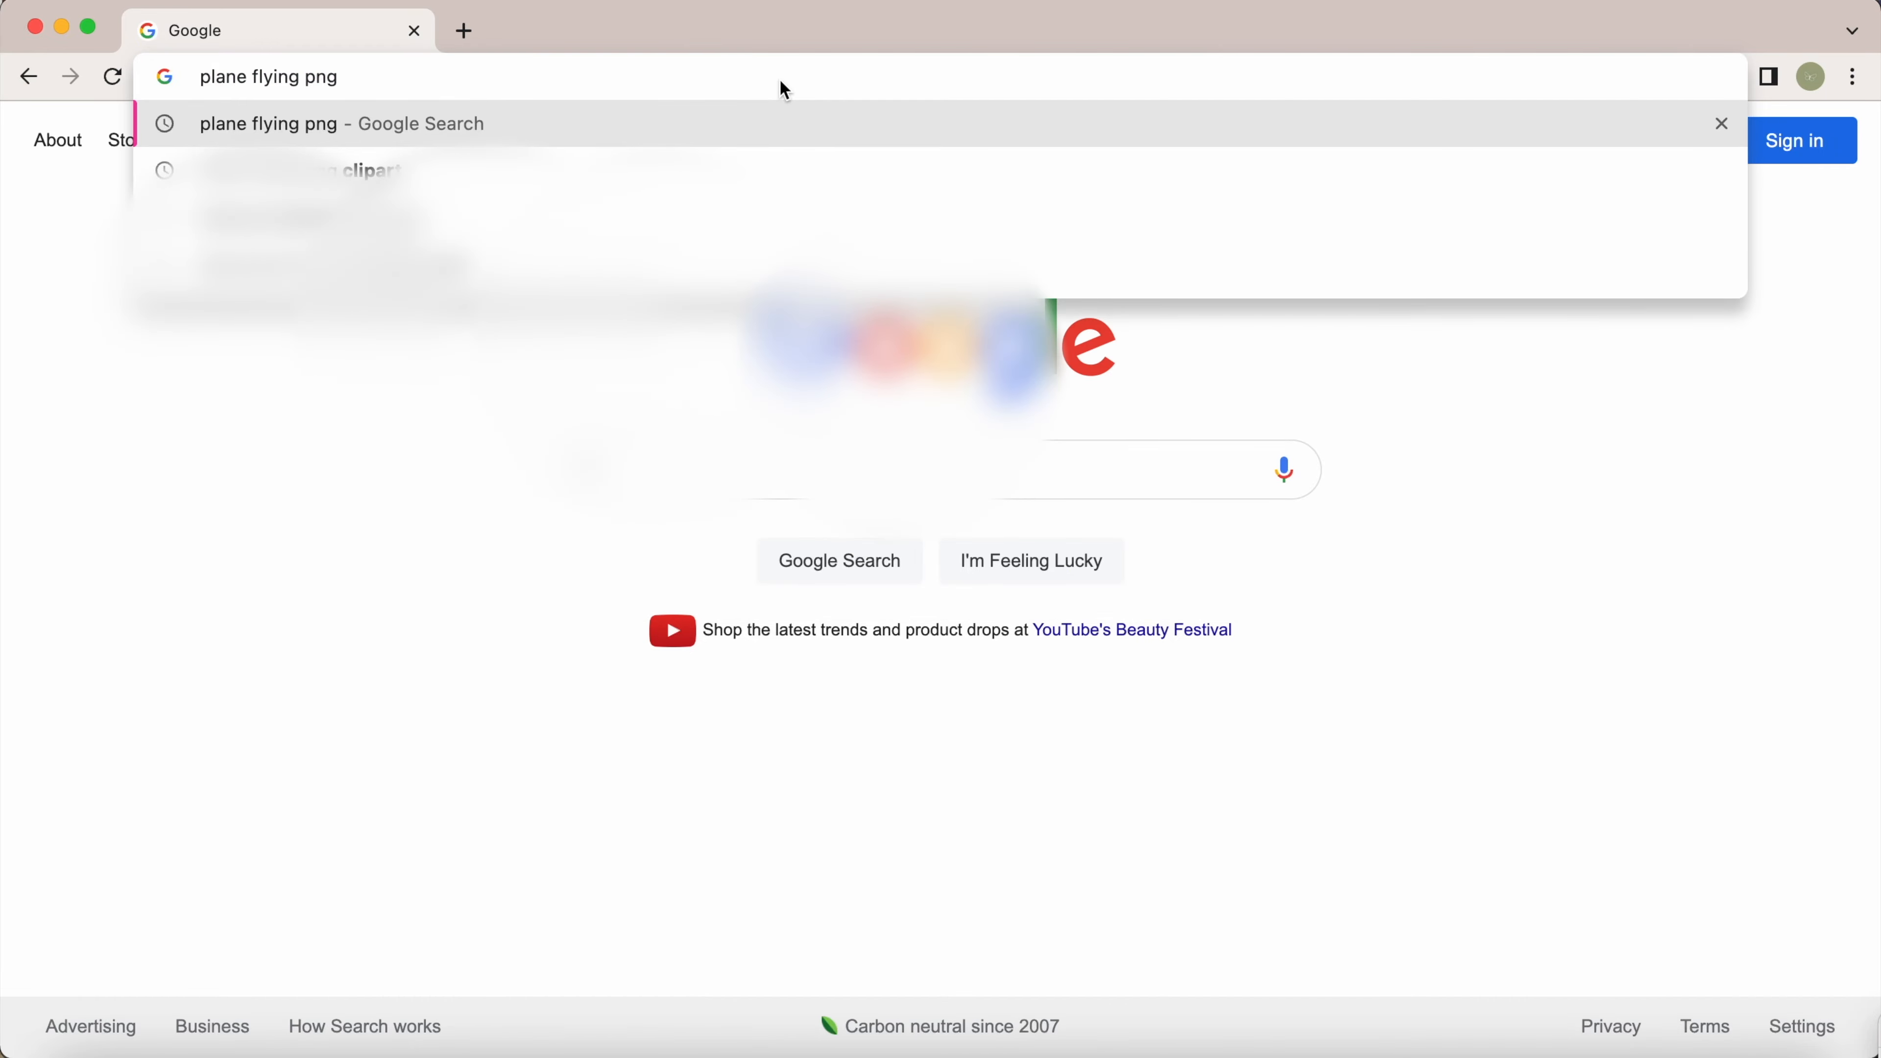
text(clipart)
key(Return)
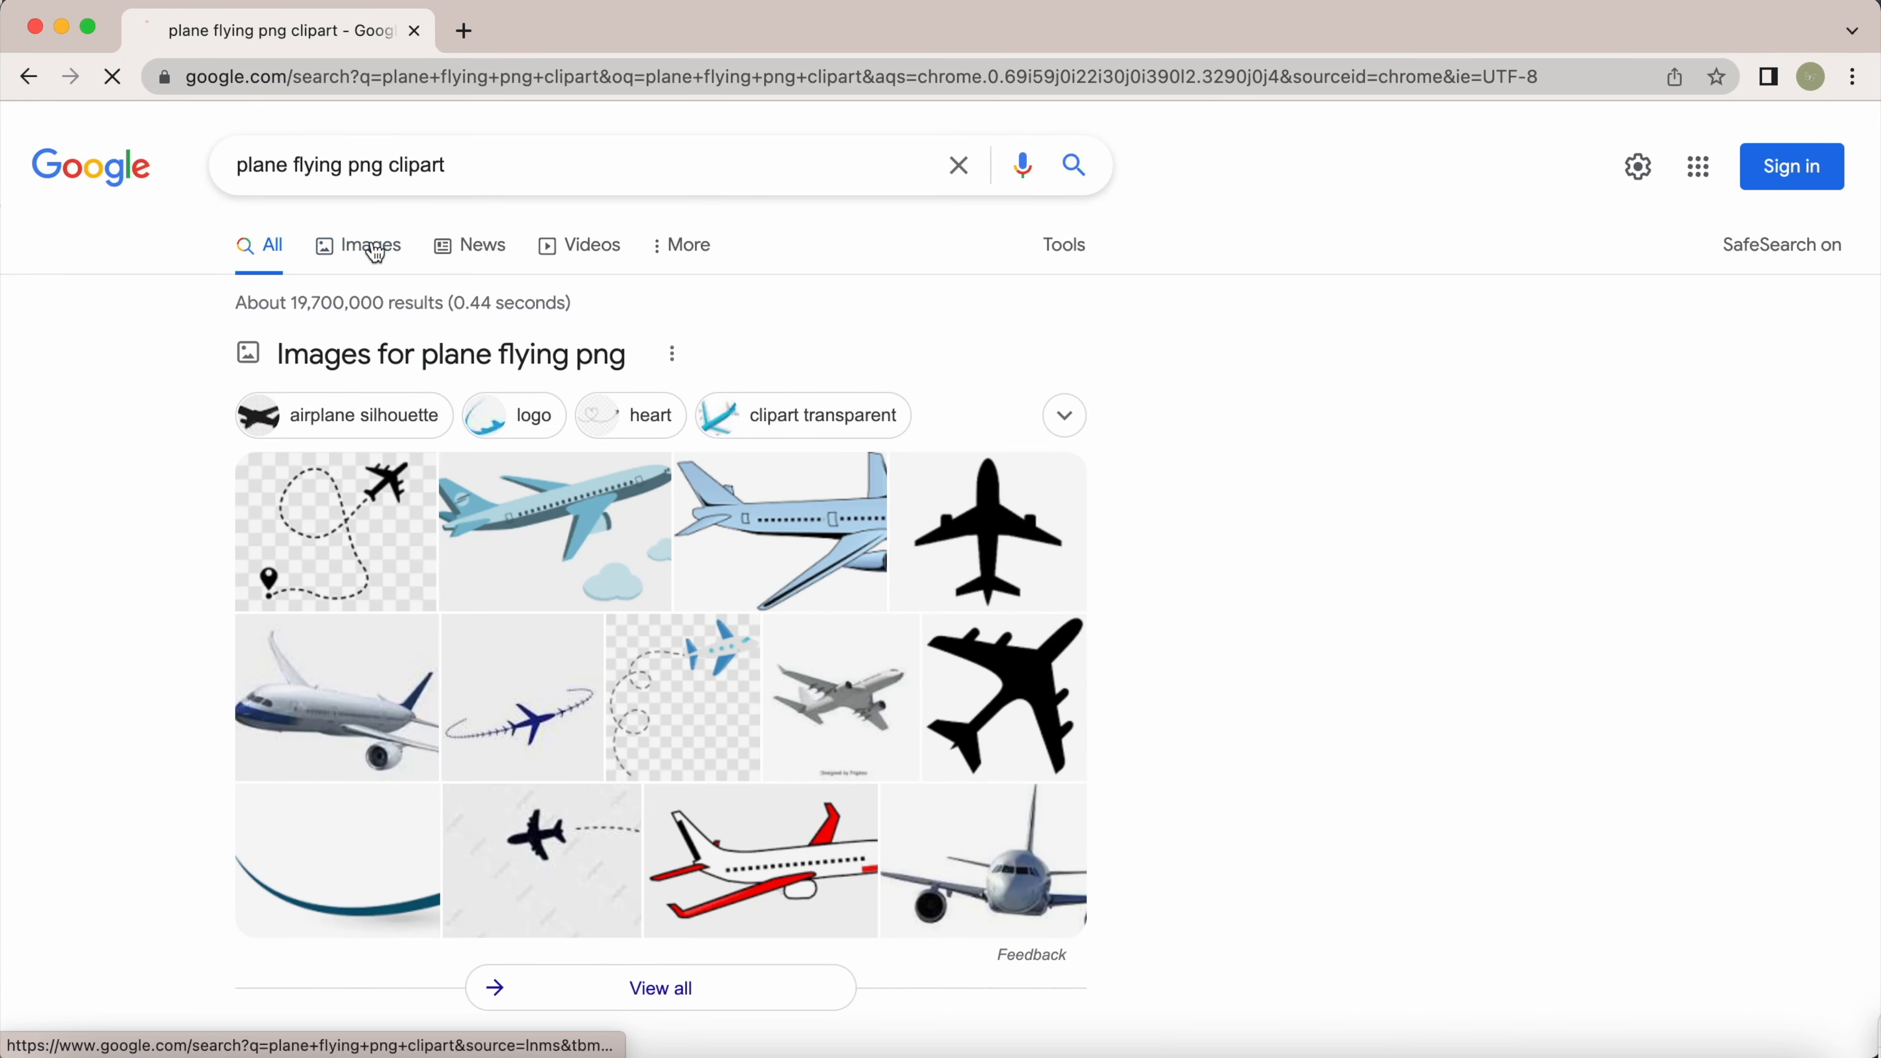
click(375, 248)
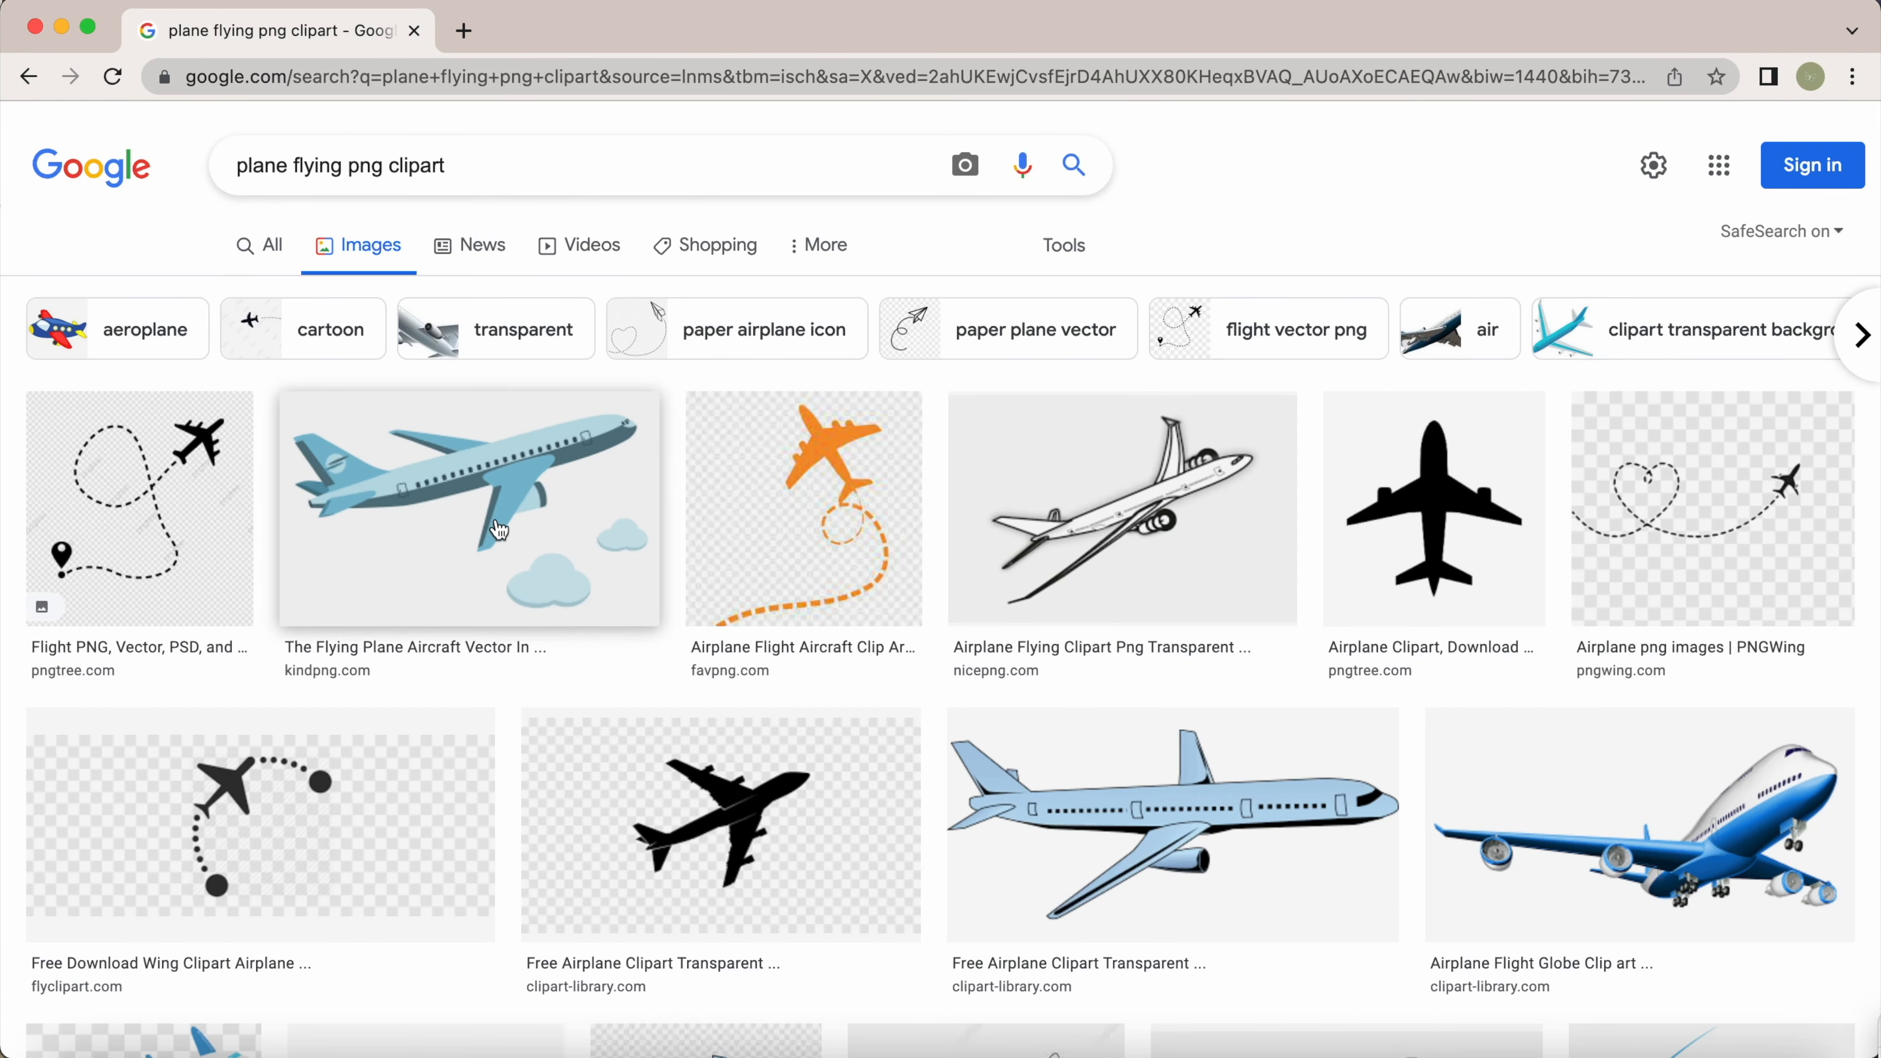
Step: Save the blue airplane with clouds image from kindpng as "plane flying" in the youtube folder
click(498, 532)
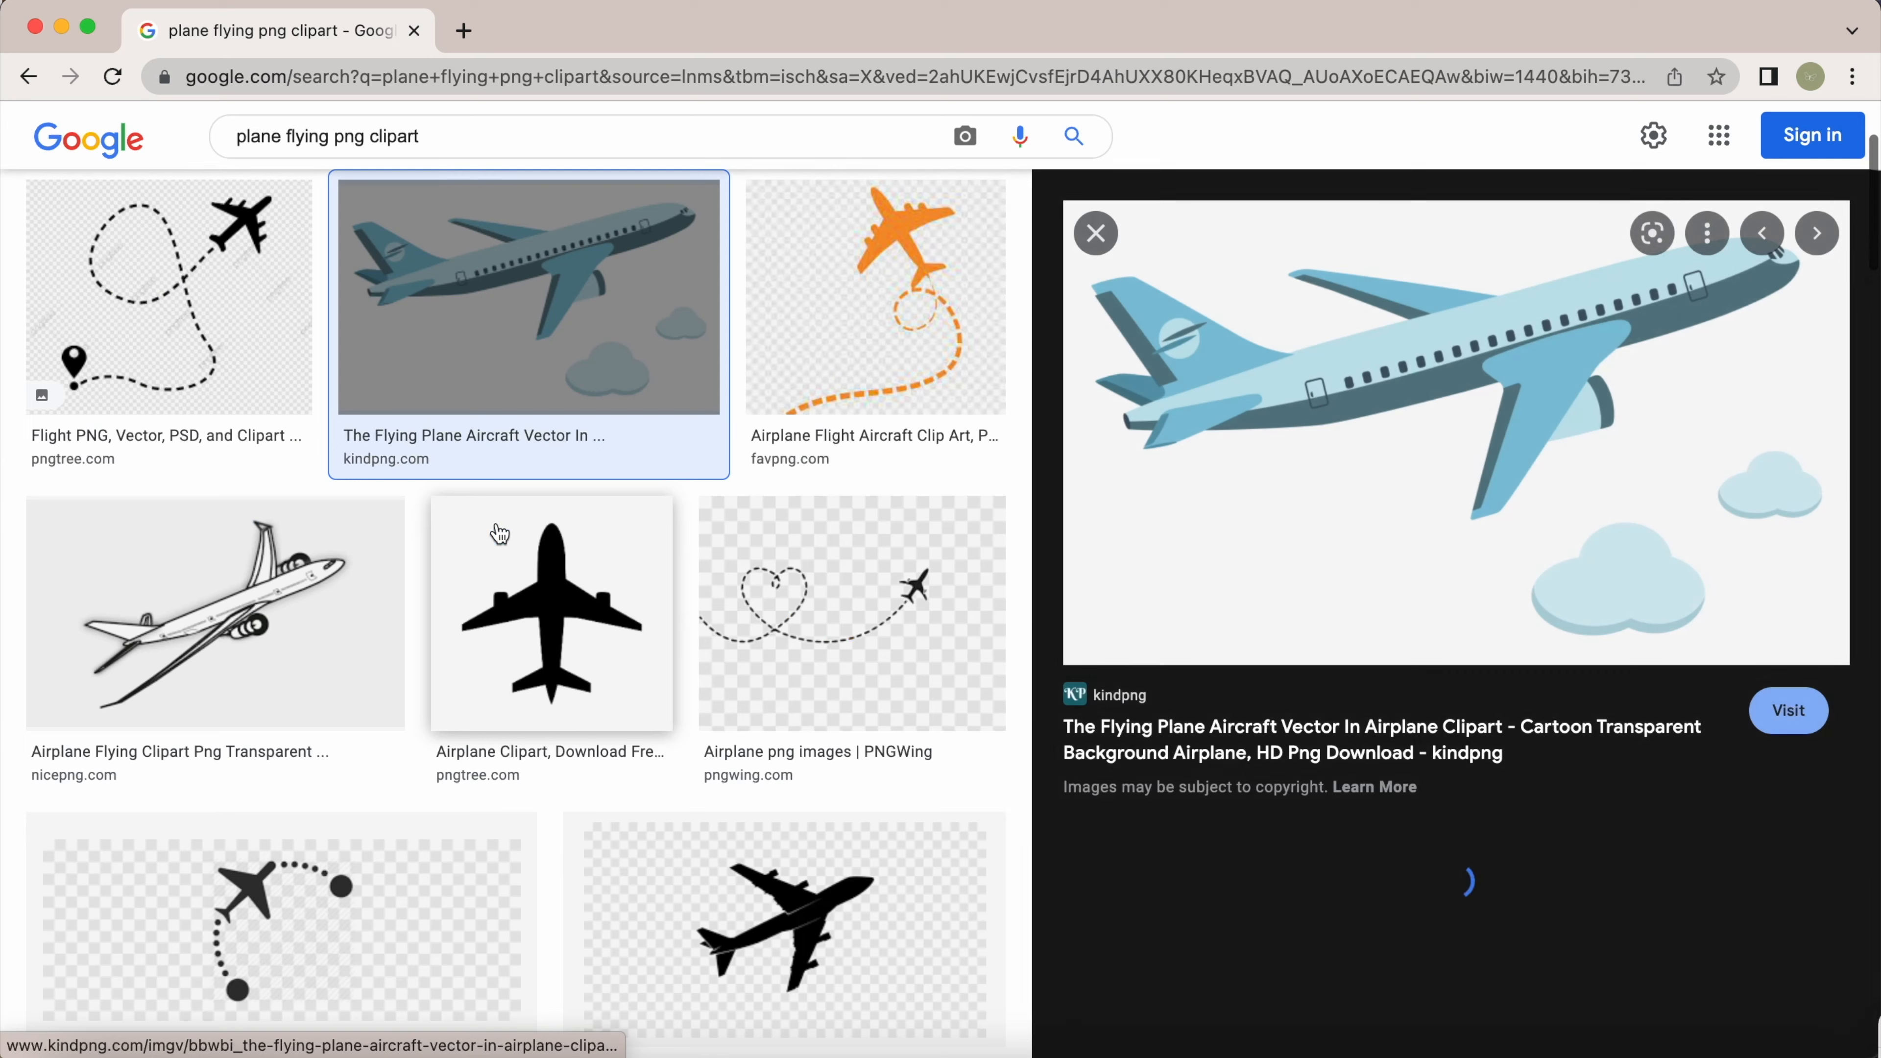
right_click(1398, 428)
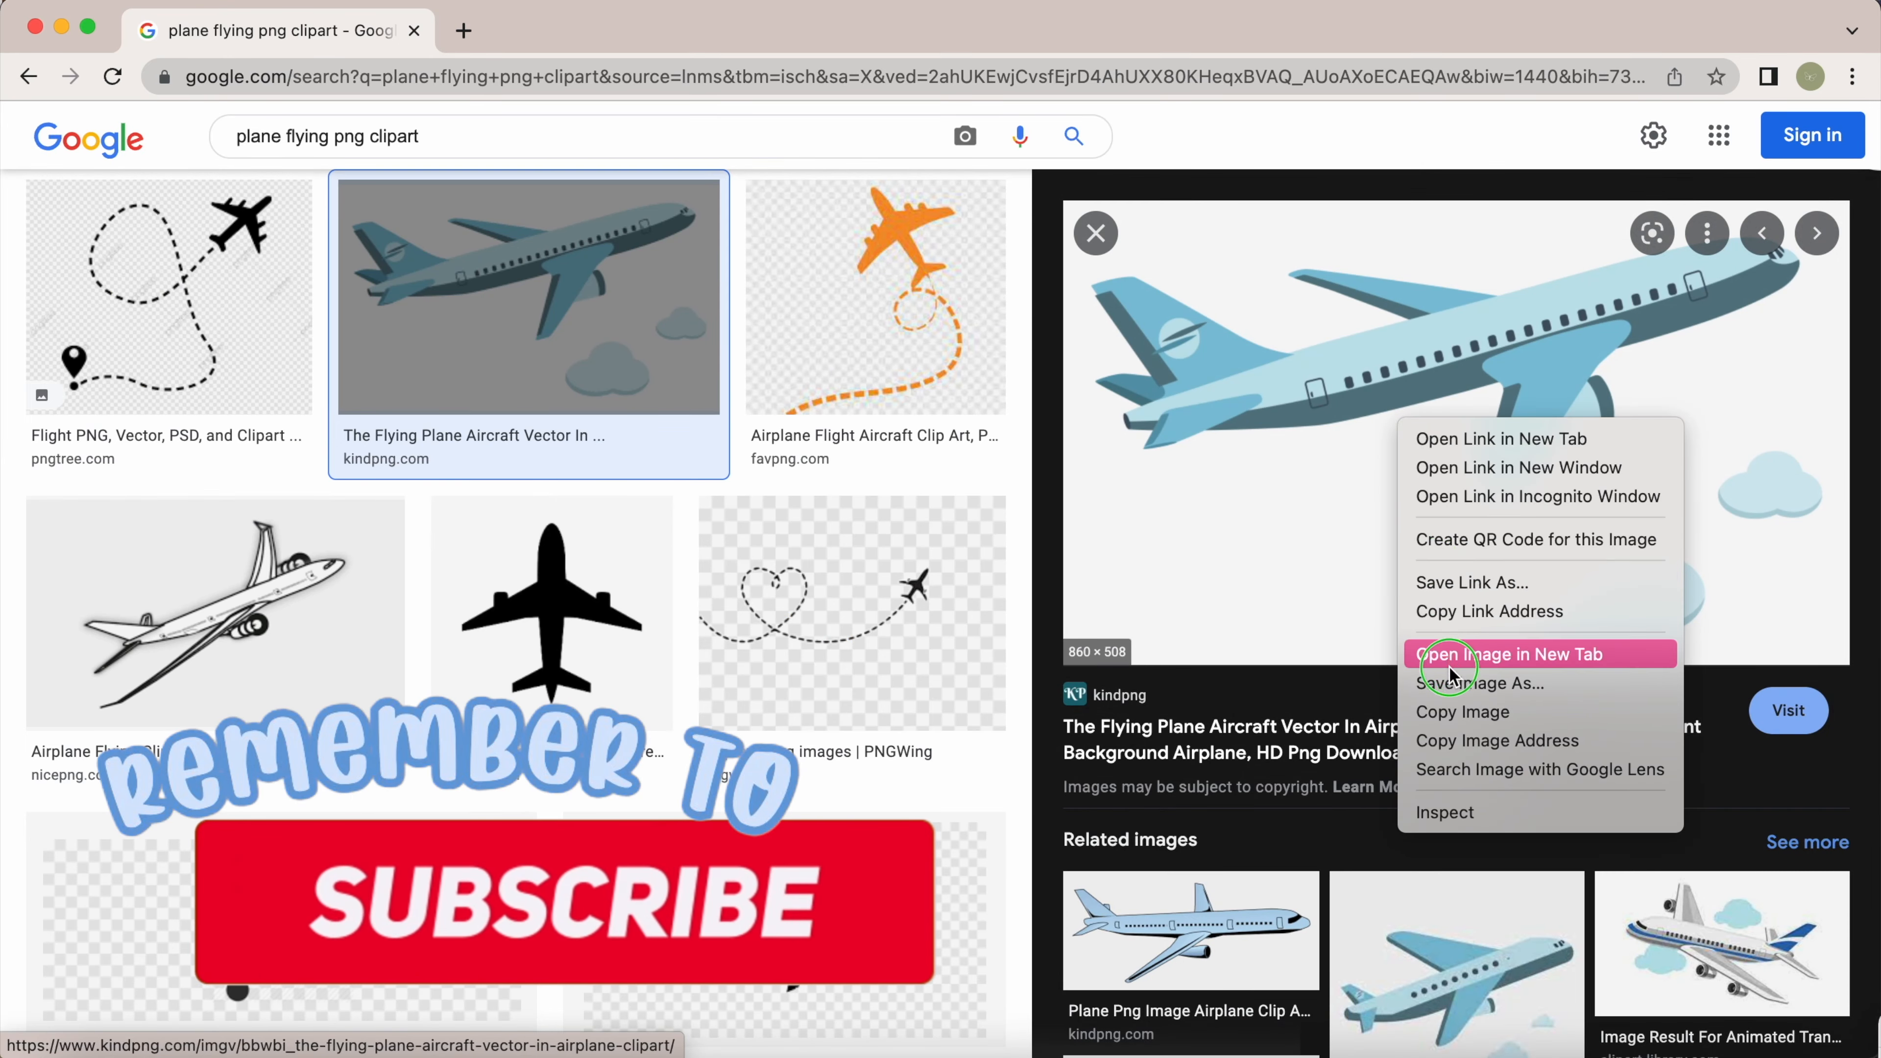
click(1451, 683)
text(plan)
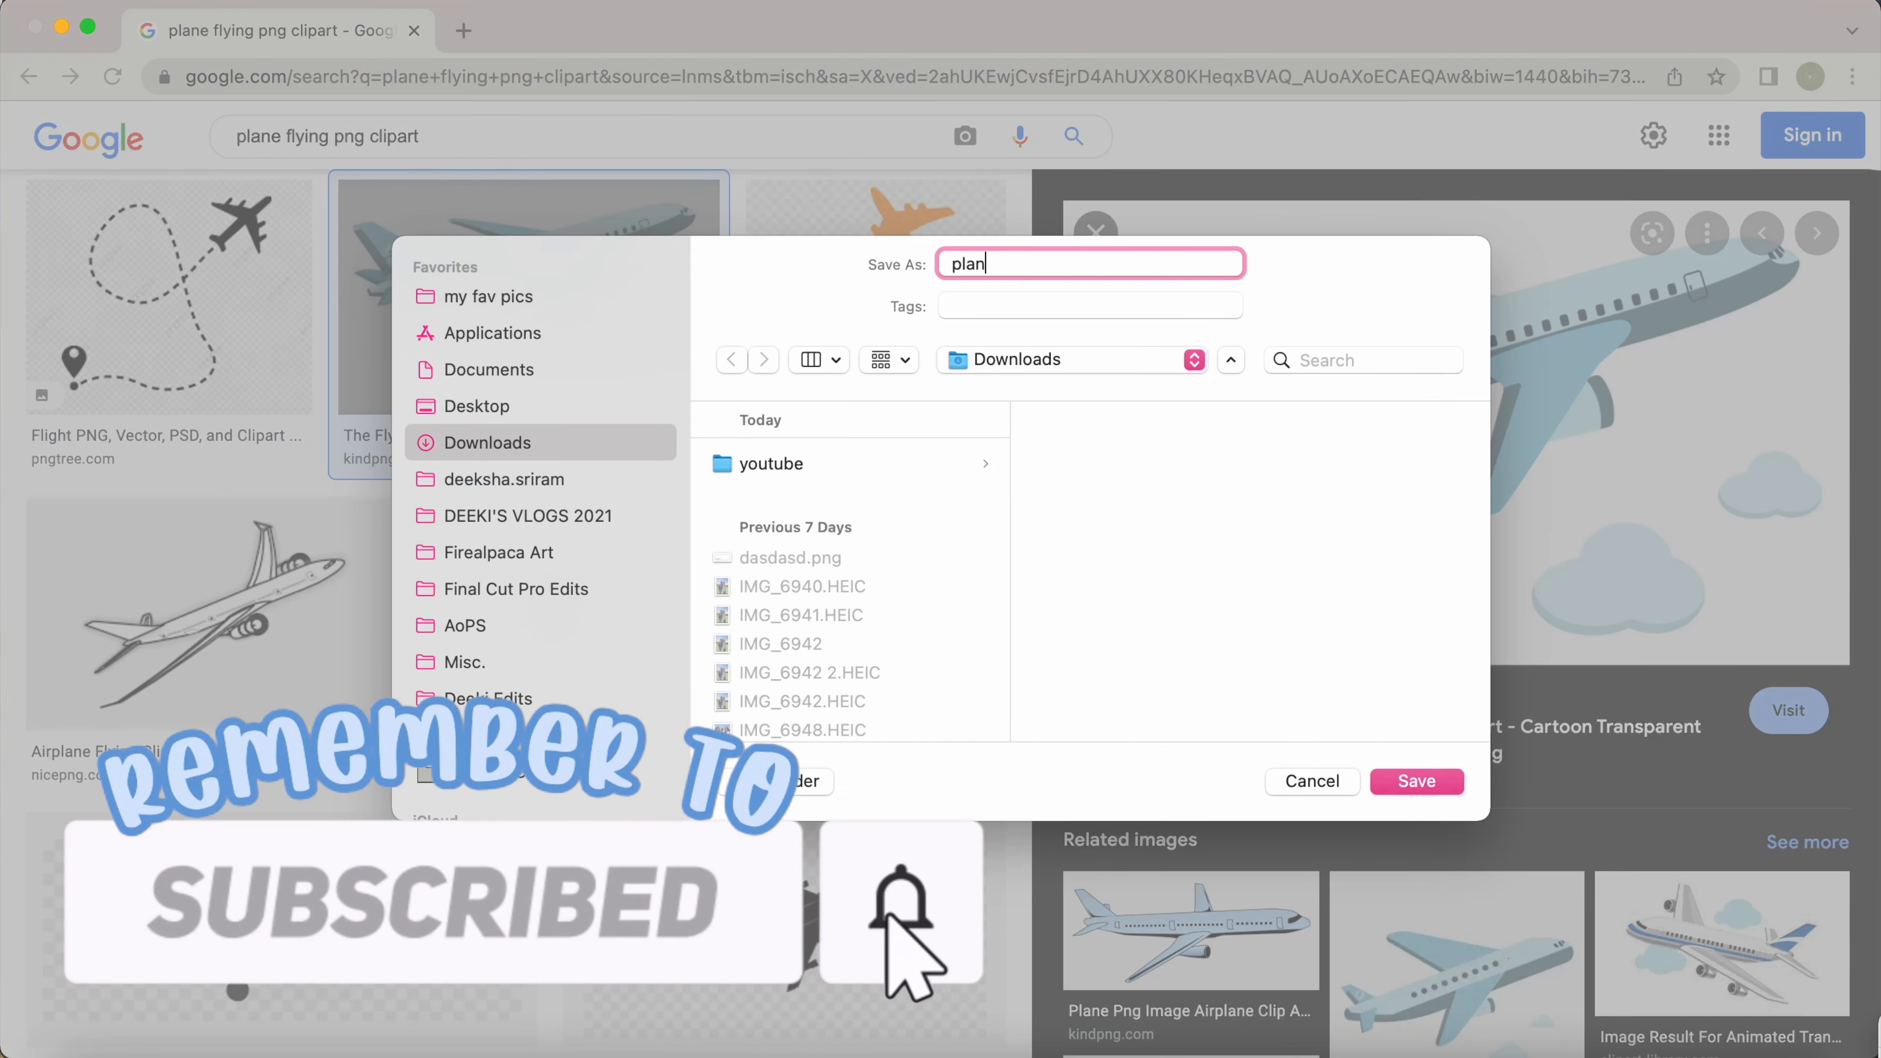
text(e flying)
click(771, 463)
click(1417, 781)
Step: Open remove.bg and upload plane flying.png to strip its background
click(1072, 79)
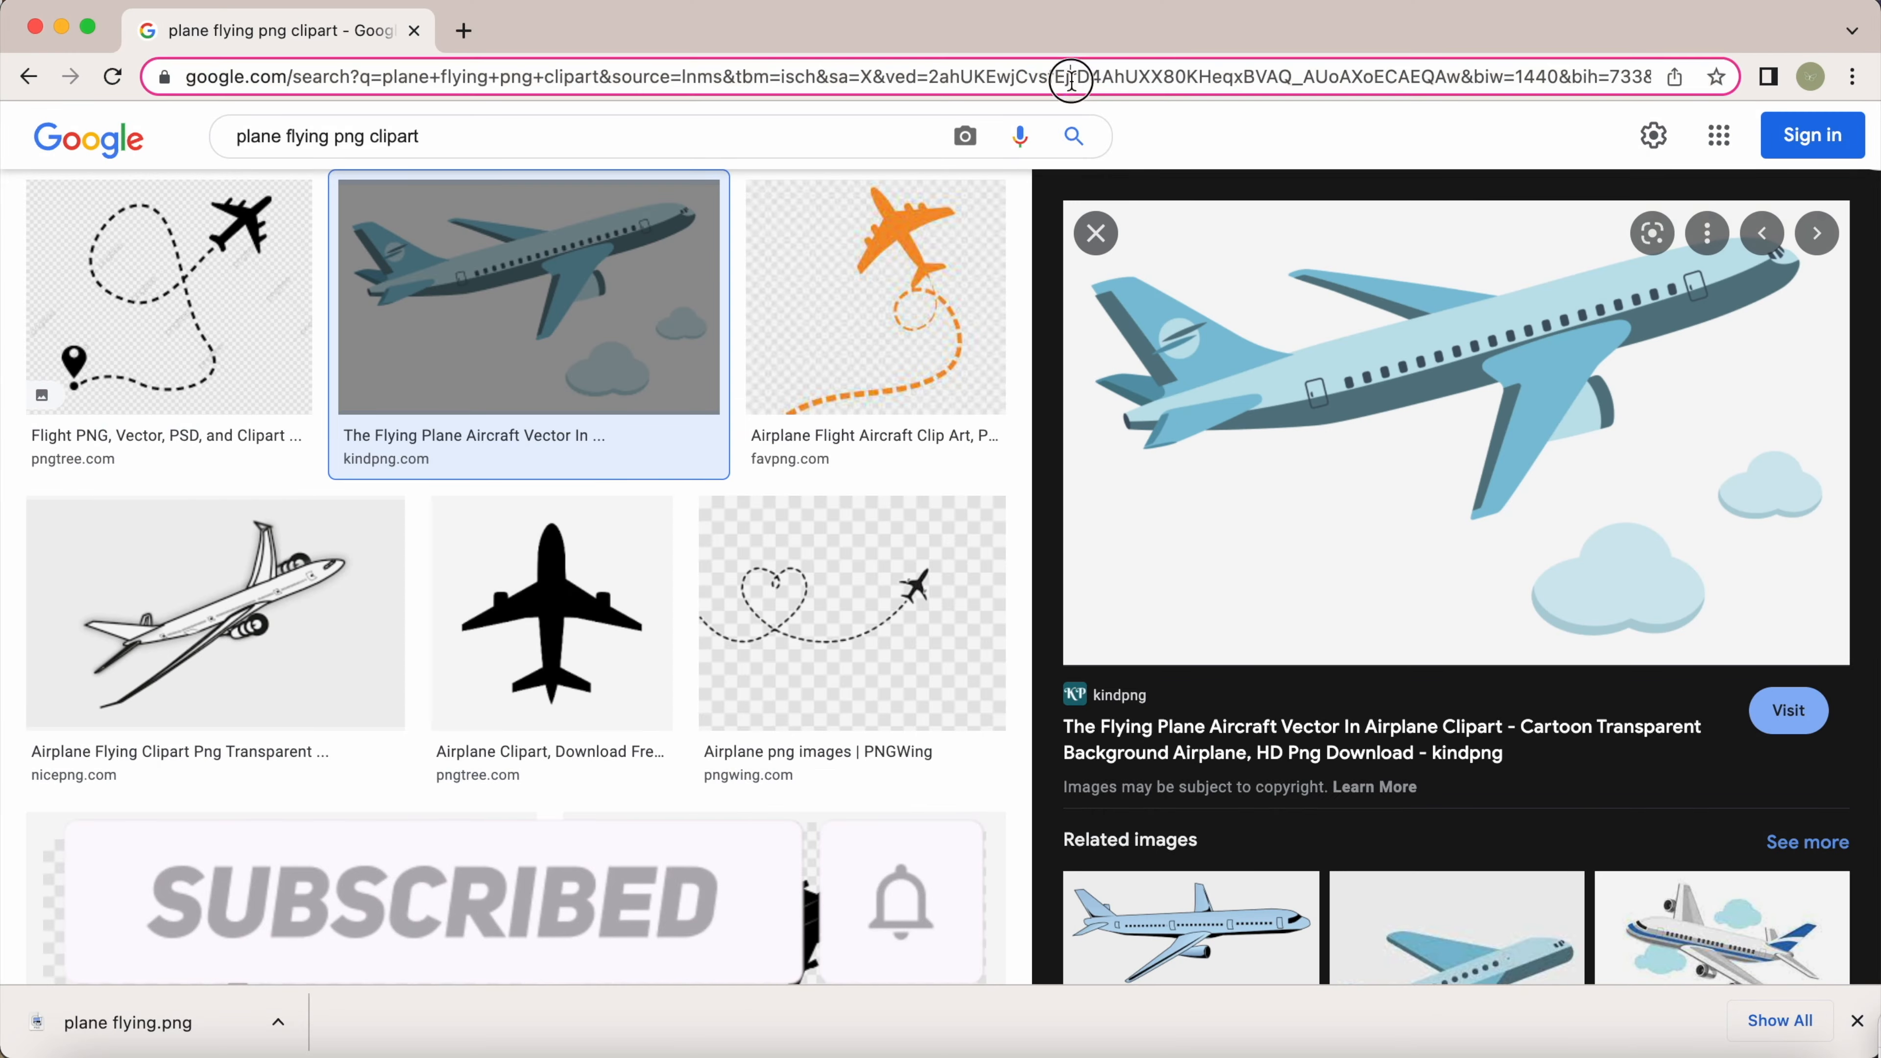
text(remove.bg)
key(Return)
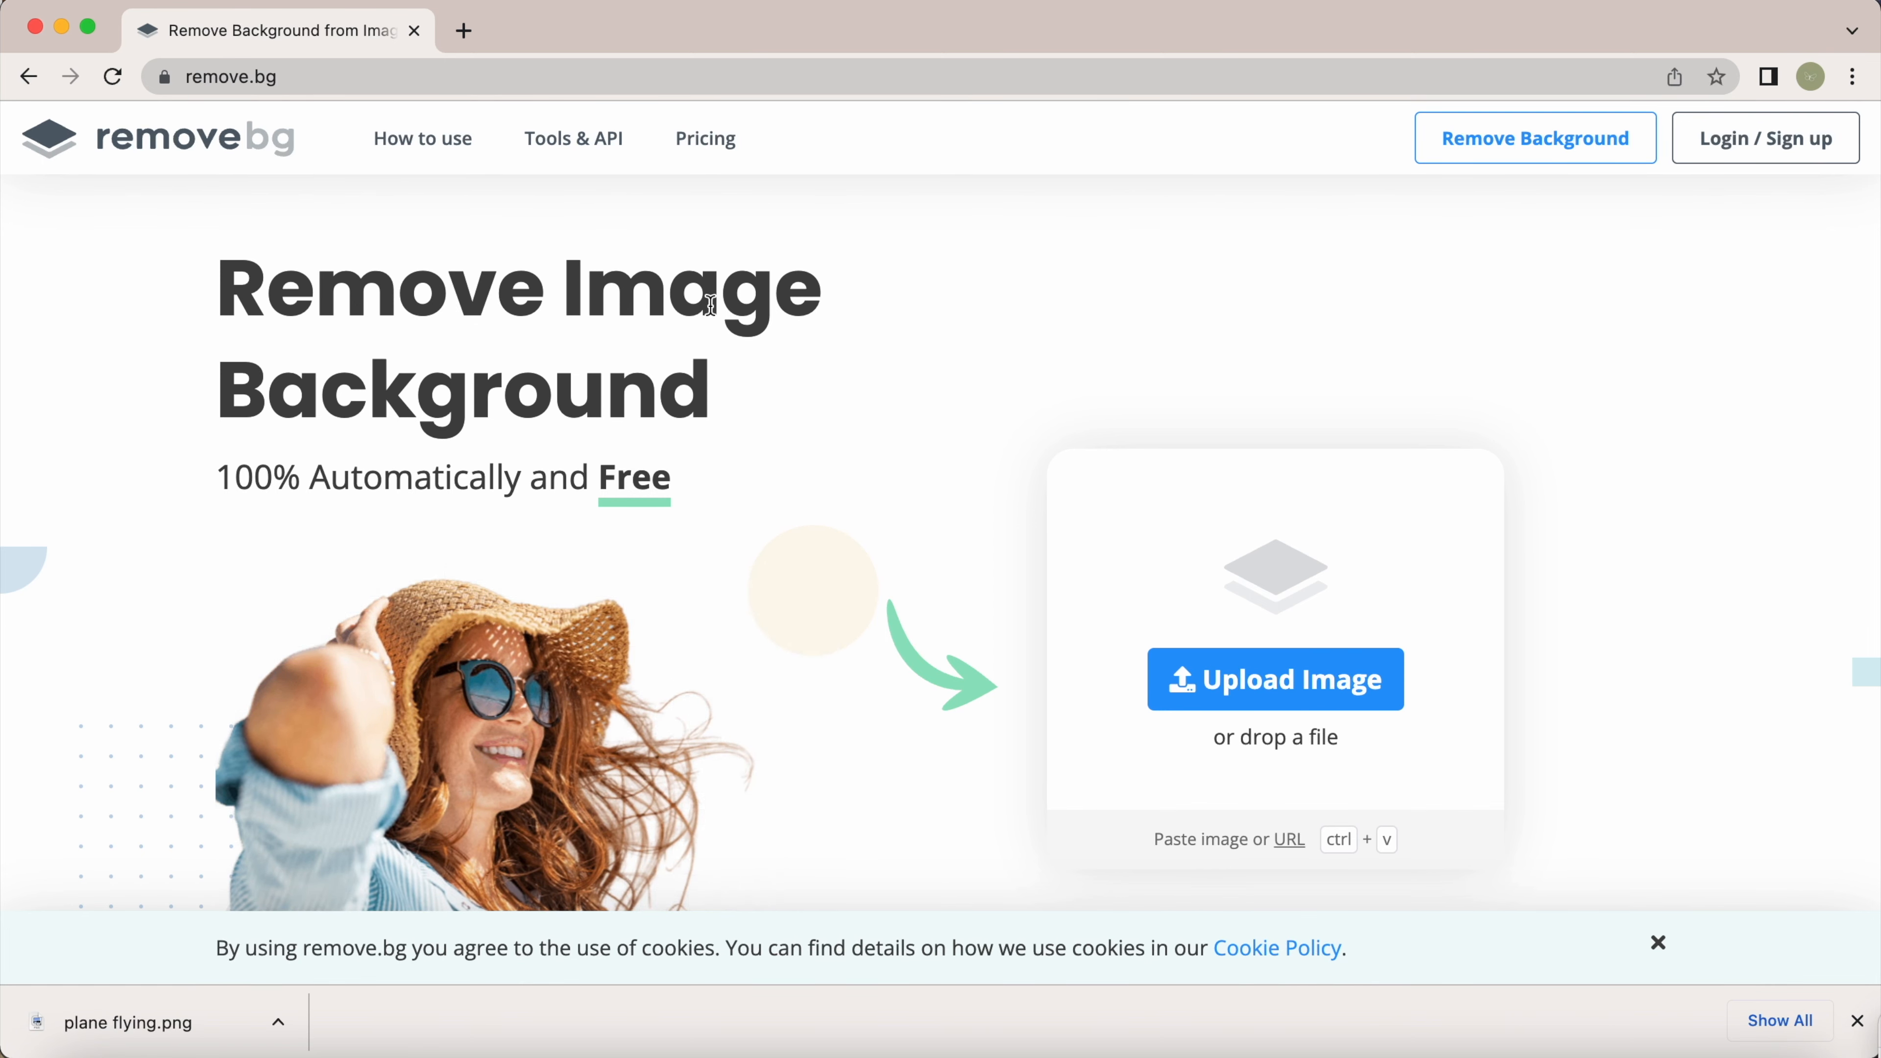
click(82, 1055)
drag(1400, 538, 702, 614)
click(1029, 324)
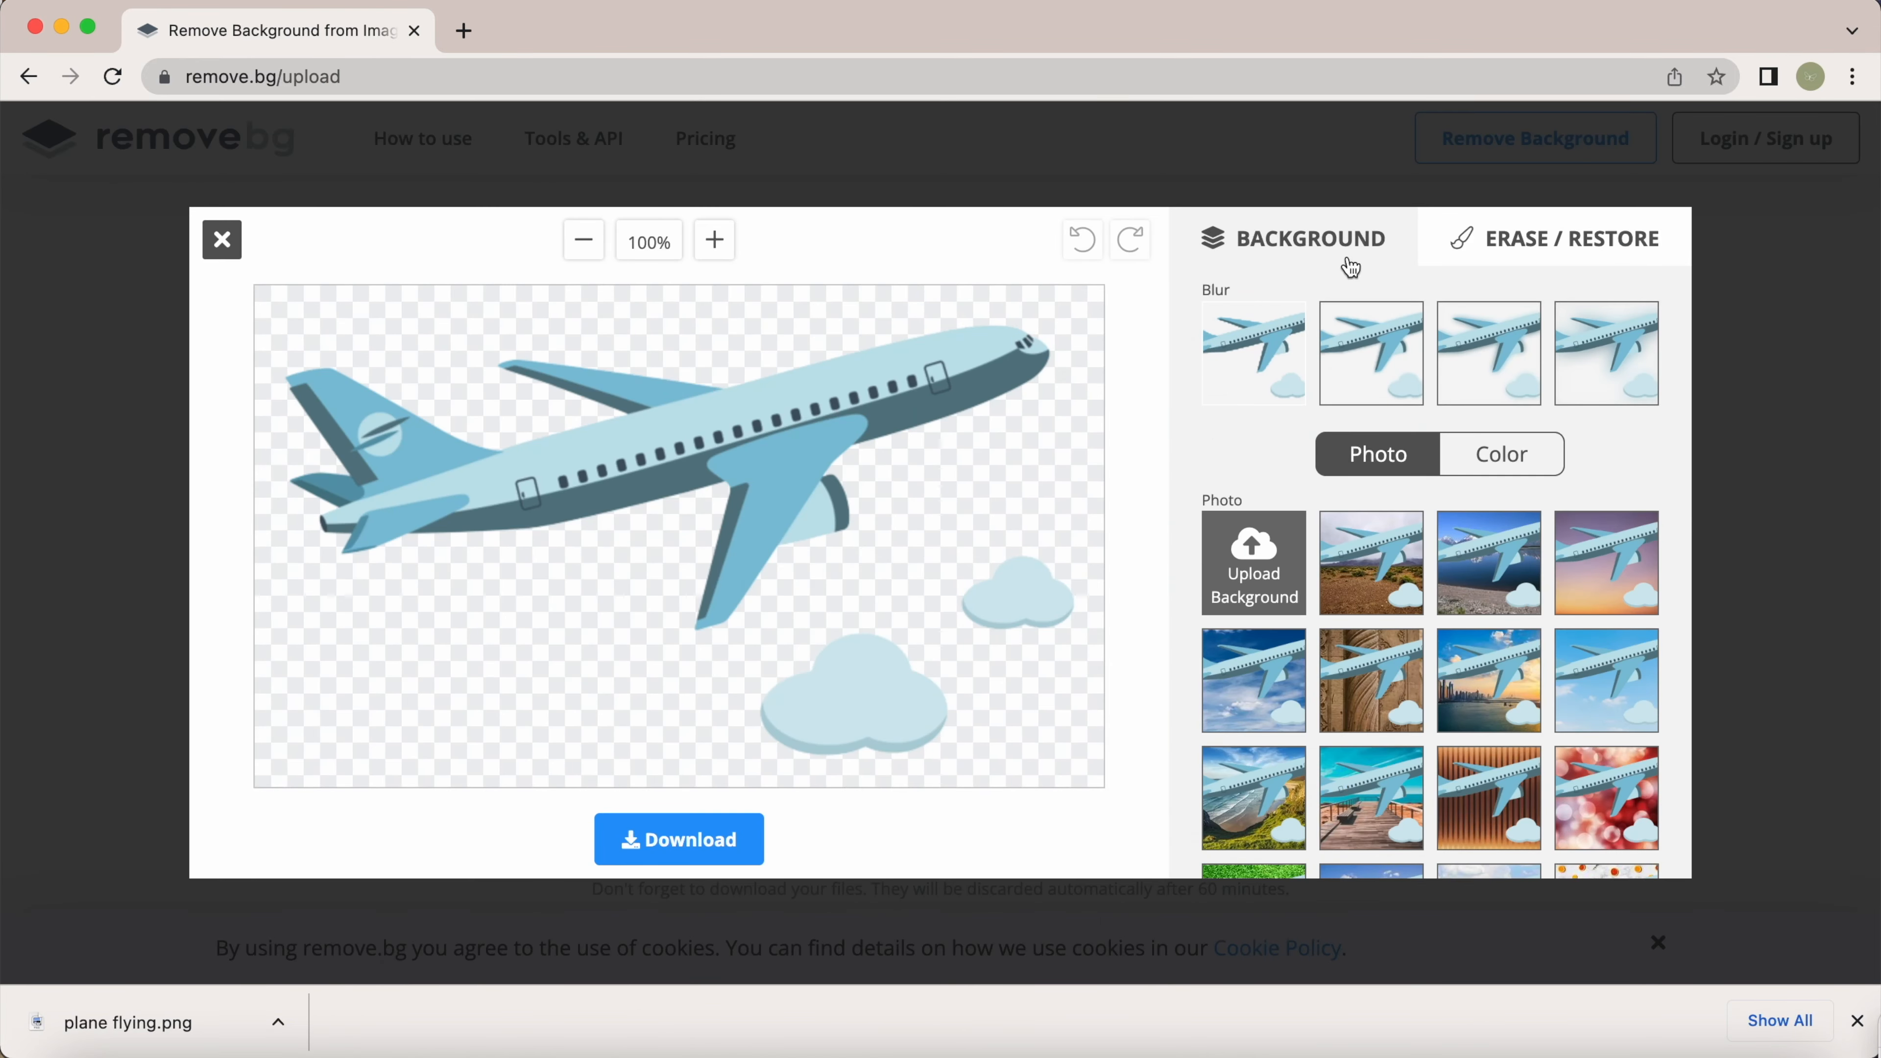
Step: Erase both clouds below the airplane and download the cut-out image
click(1503, 240)
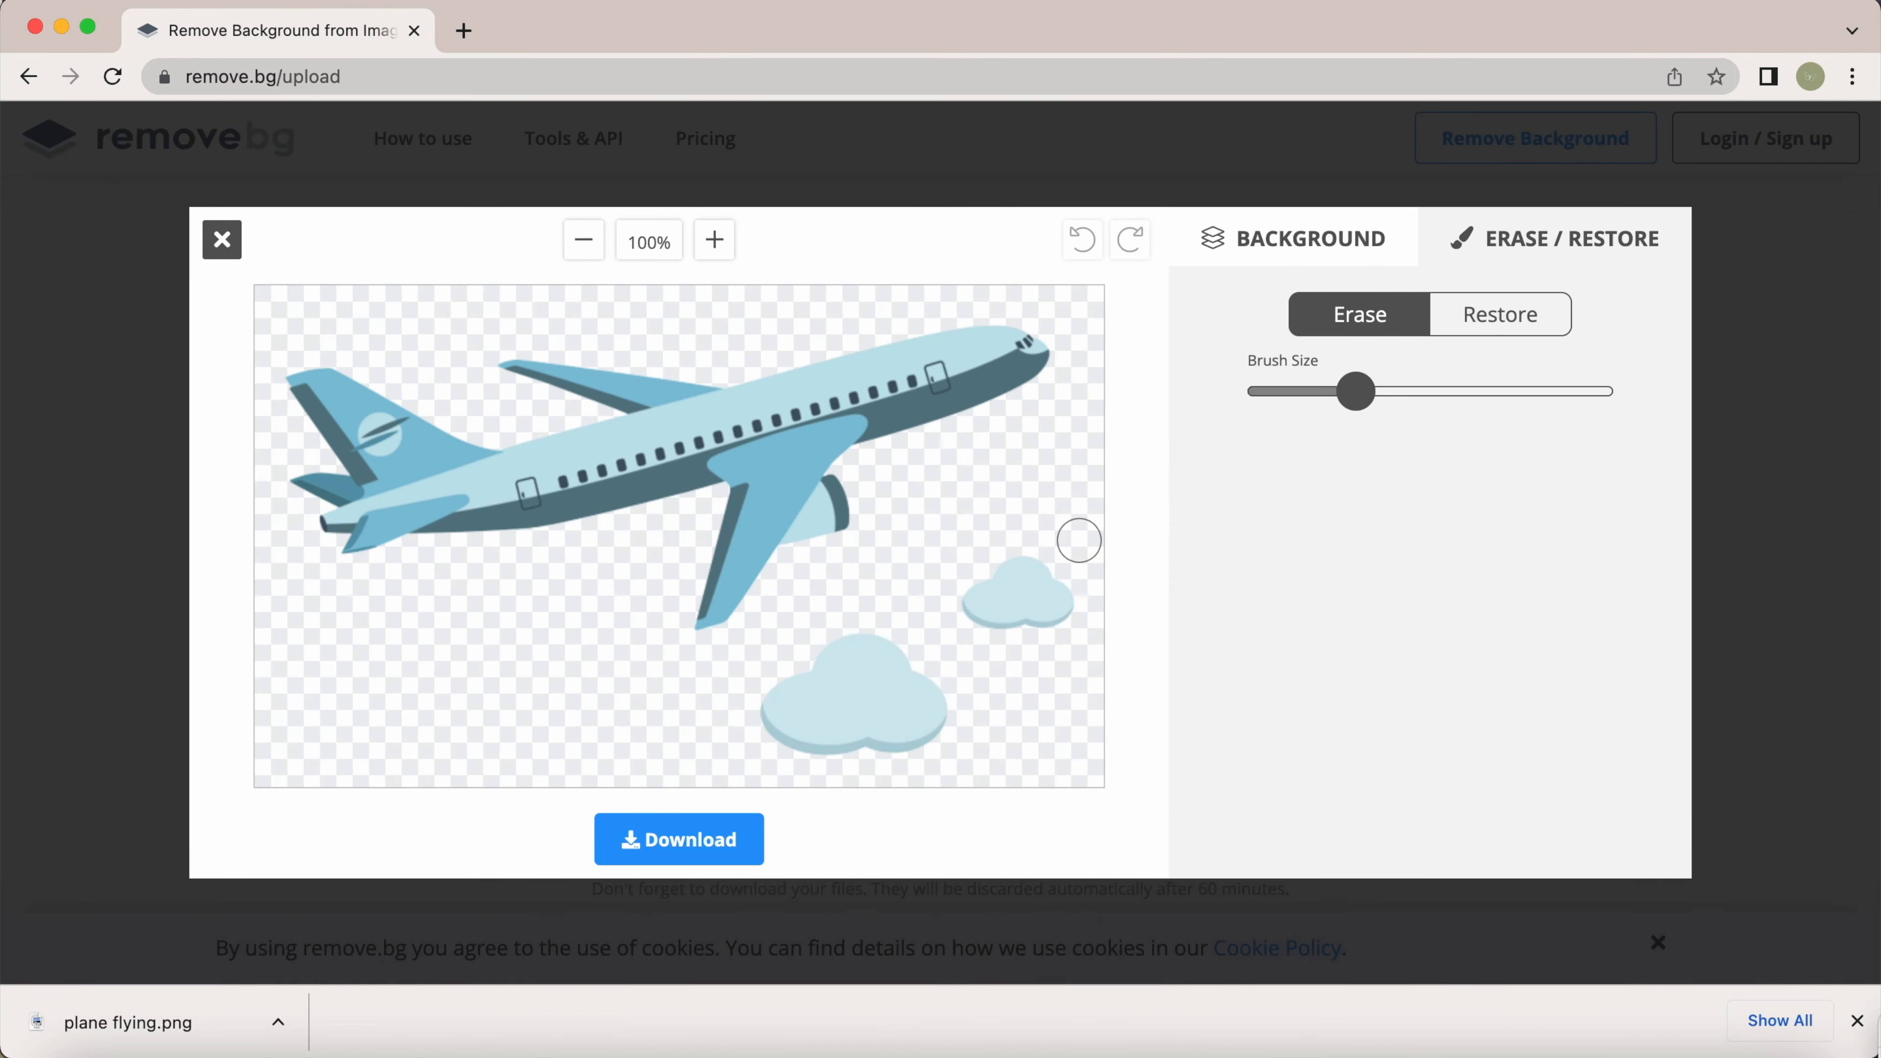
mouse_move(1006, 587)
mouse_down()
mouse_move(777, 702)
mouse_move(817, 691)
mouse_move(773, 722)
mouse_move(1005, 734)
mouse_move(896, 710)
mouse_move(1024, 666)
mouse_move(926, 685)
mouse_move(1093, 566)
mouse_move(1133, 590)
mouse_up()
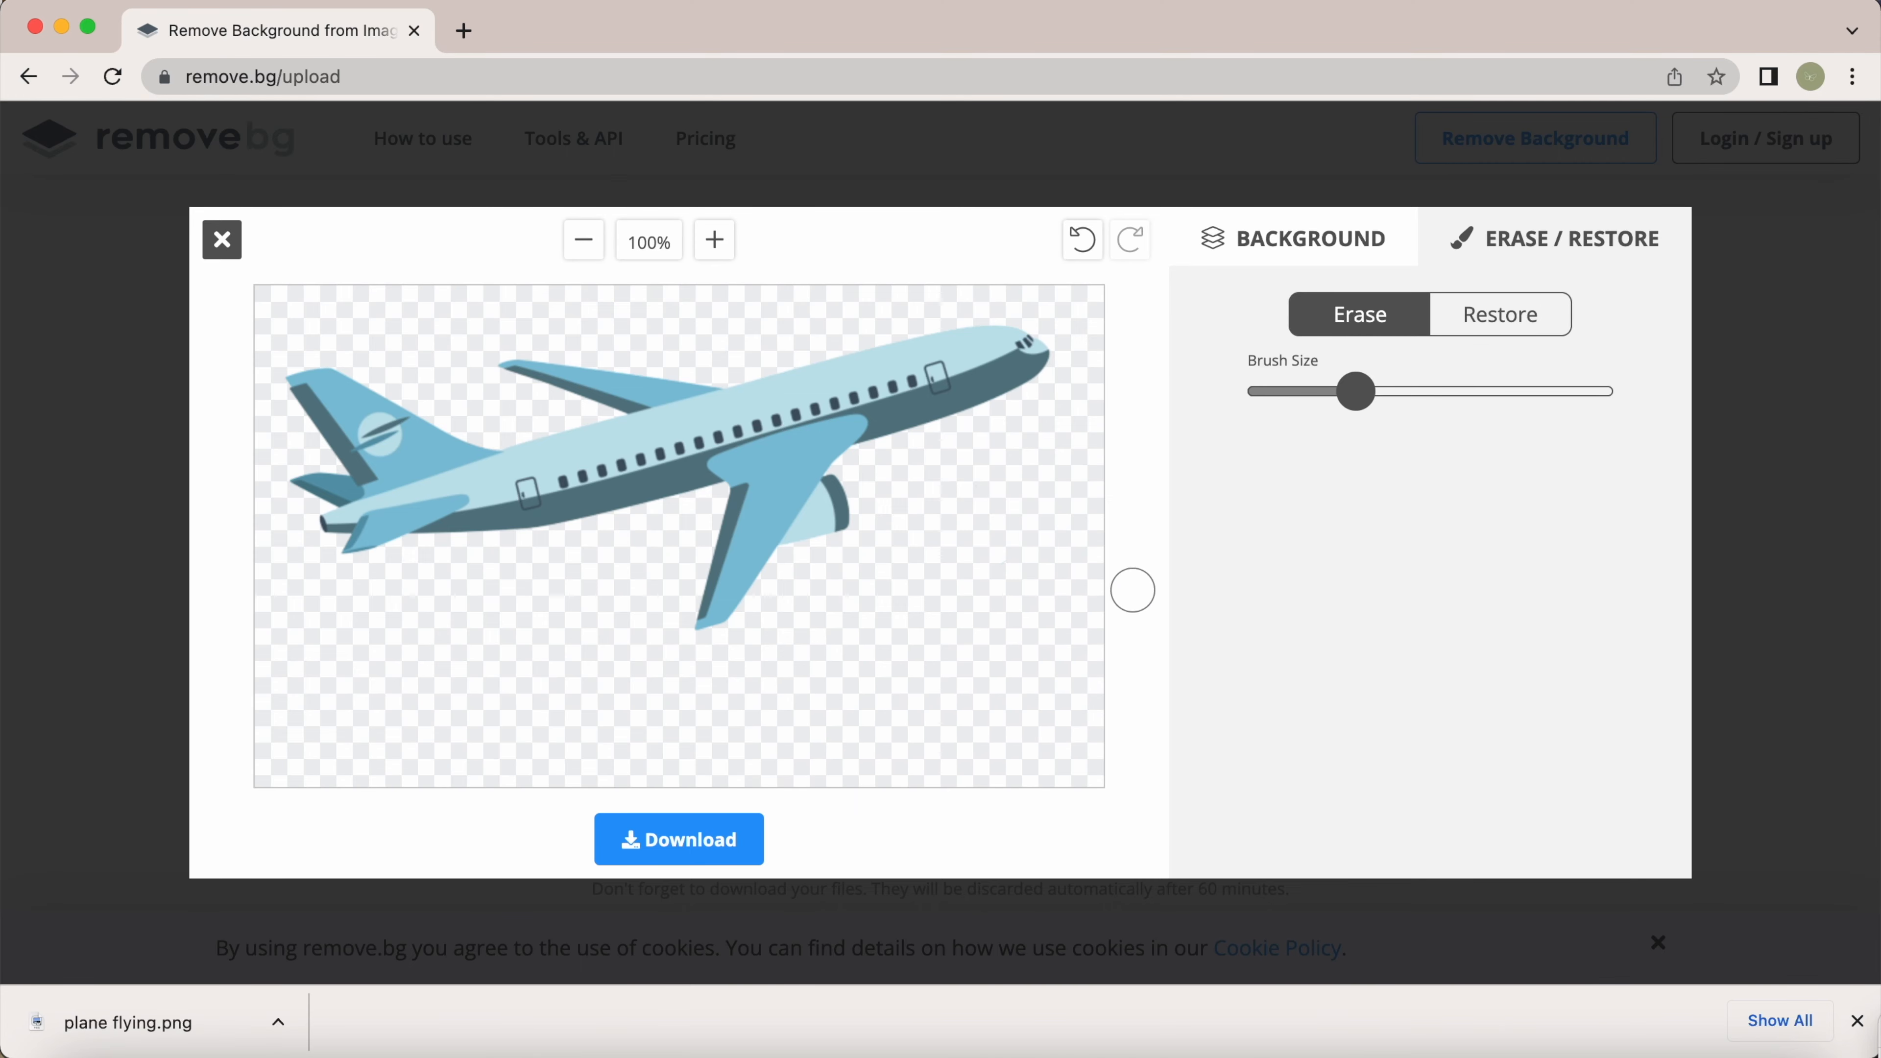
click(654, 836)
click(955, 541)
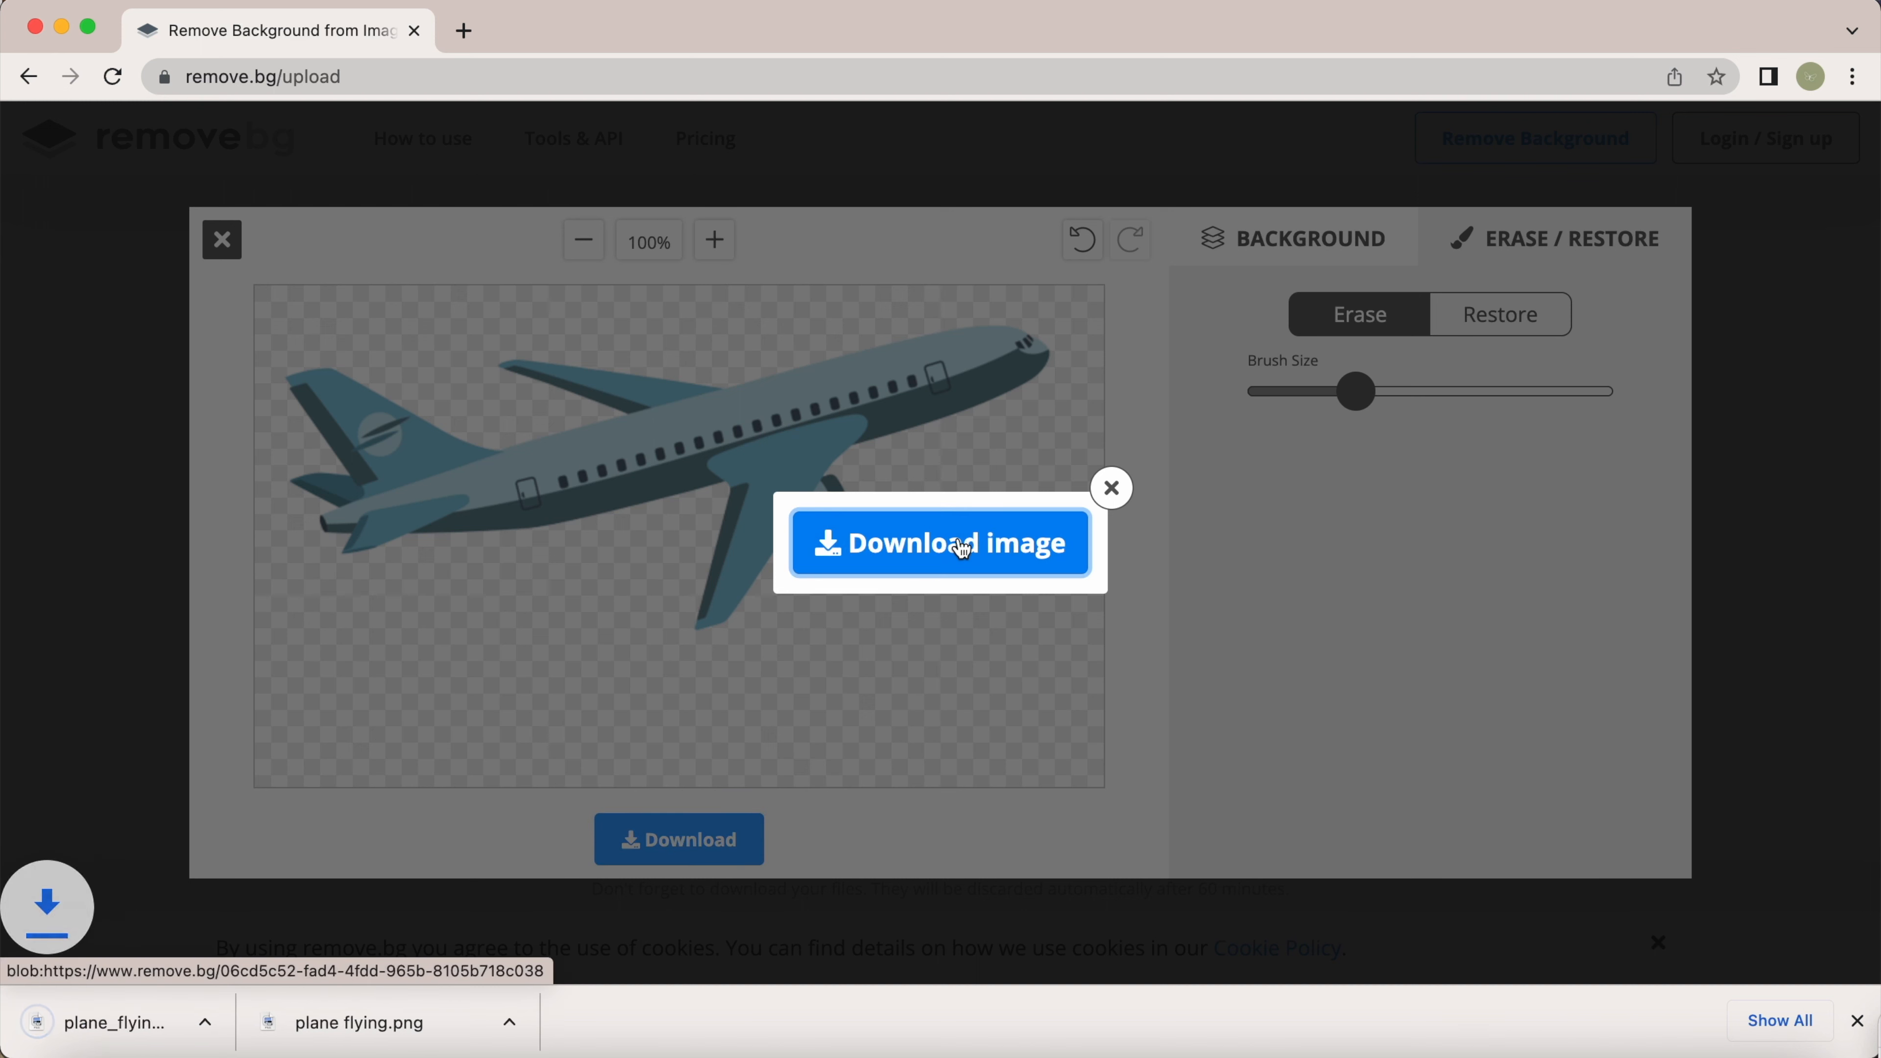
Step: Return to iMovie and place the downloaded airplane cut-out above the start of the city clip
click(1330, 1055)
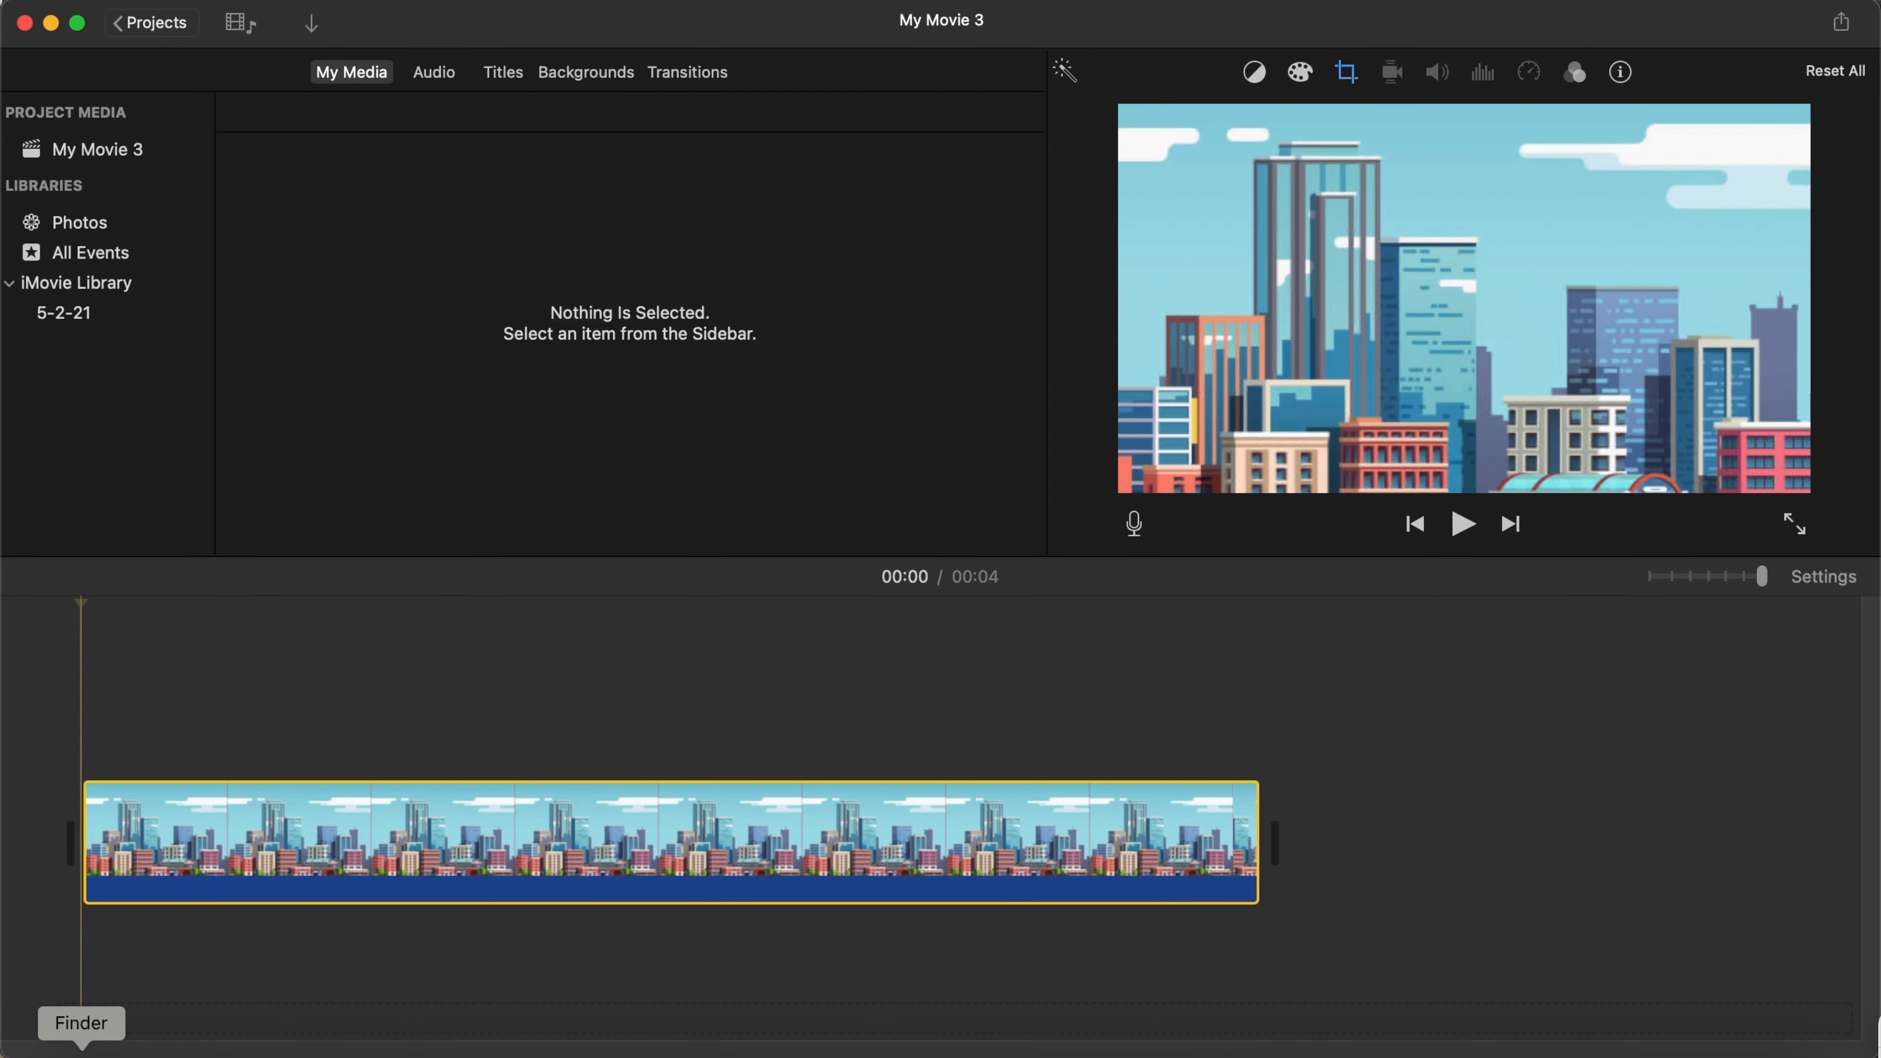
click(80, 1055)
drag(643, 300, 74, 704)
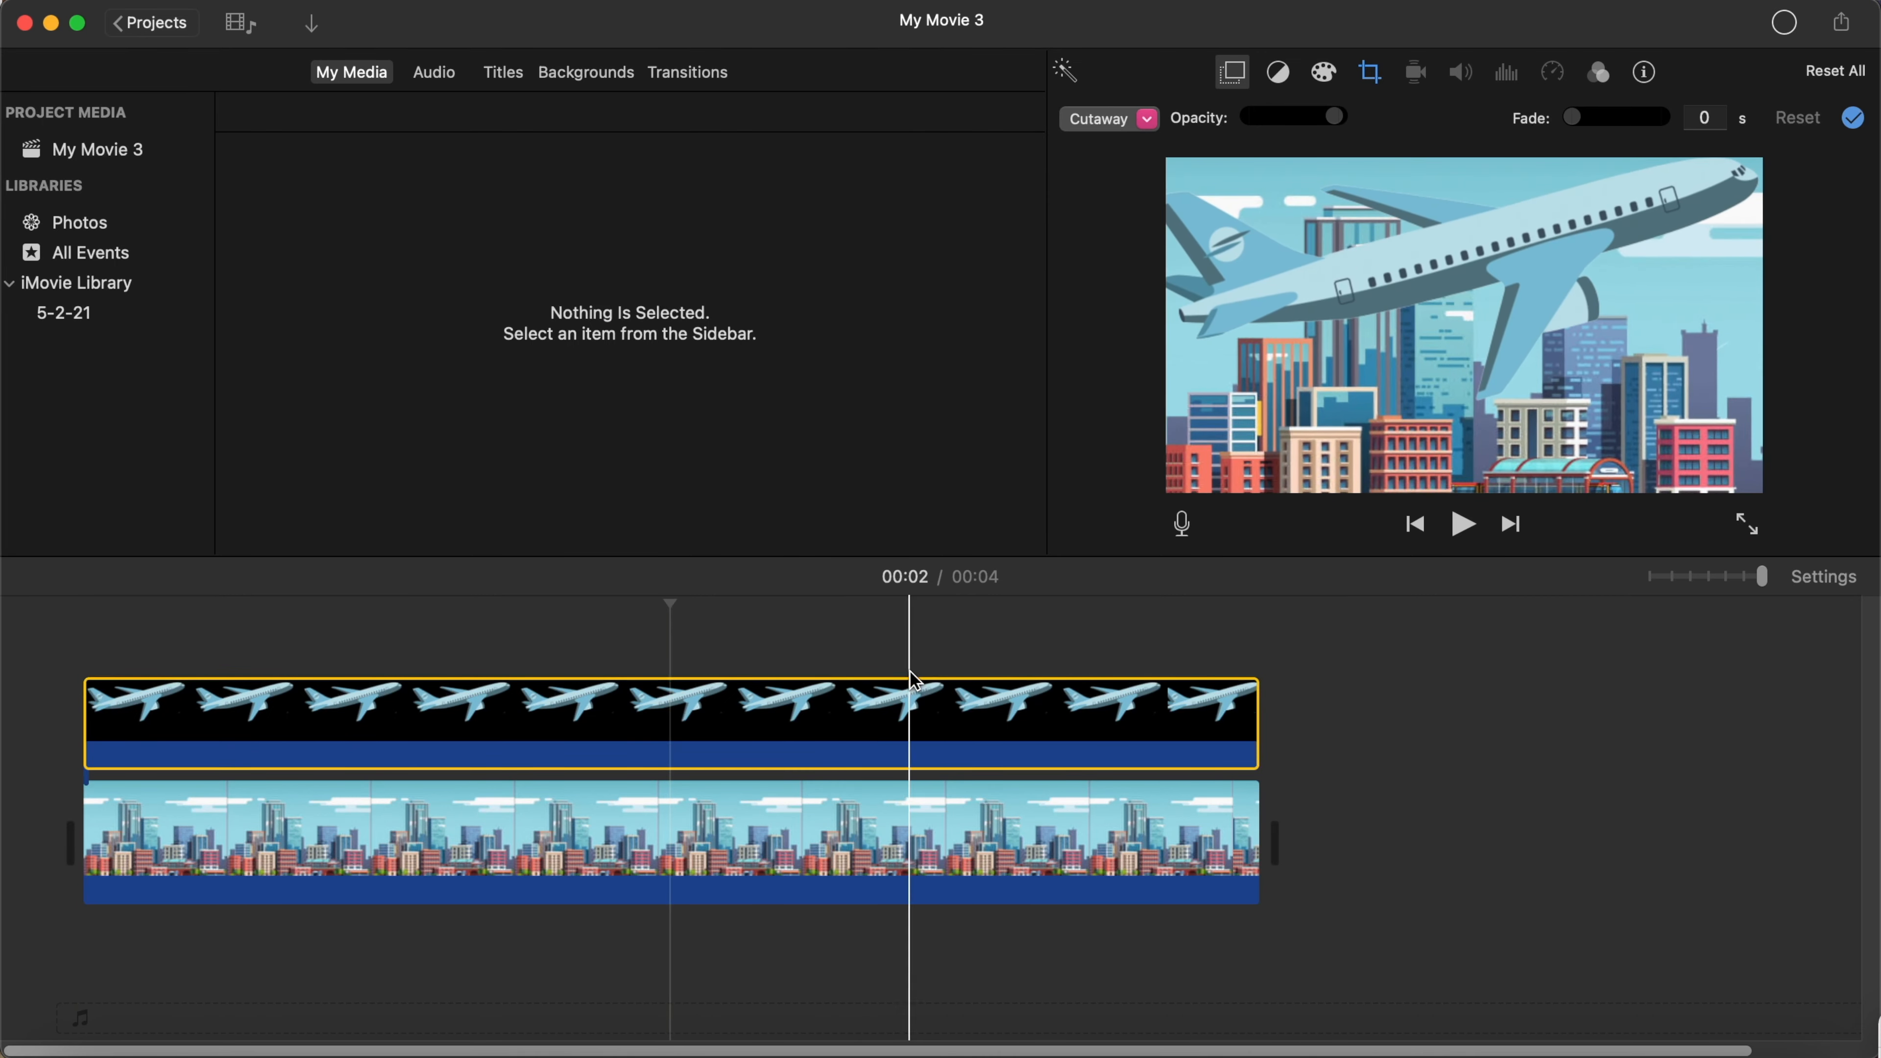
Step: Set the airplane clip's crop style to Crop to Fill, with the frame covering the whole plane
click(378, 639)
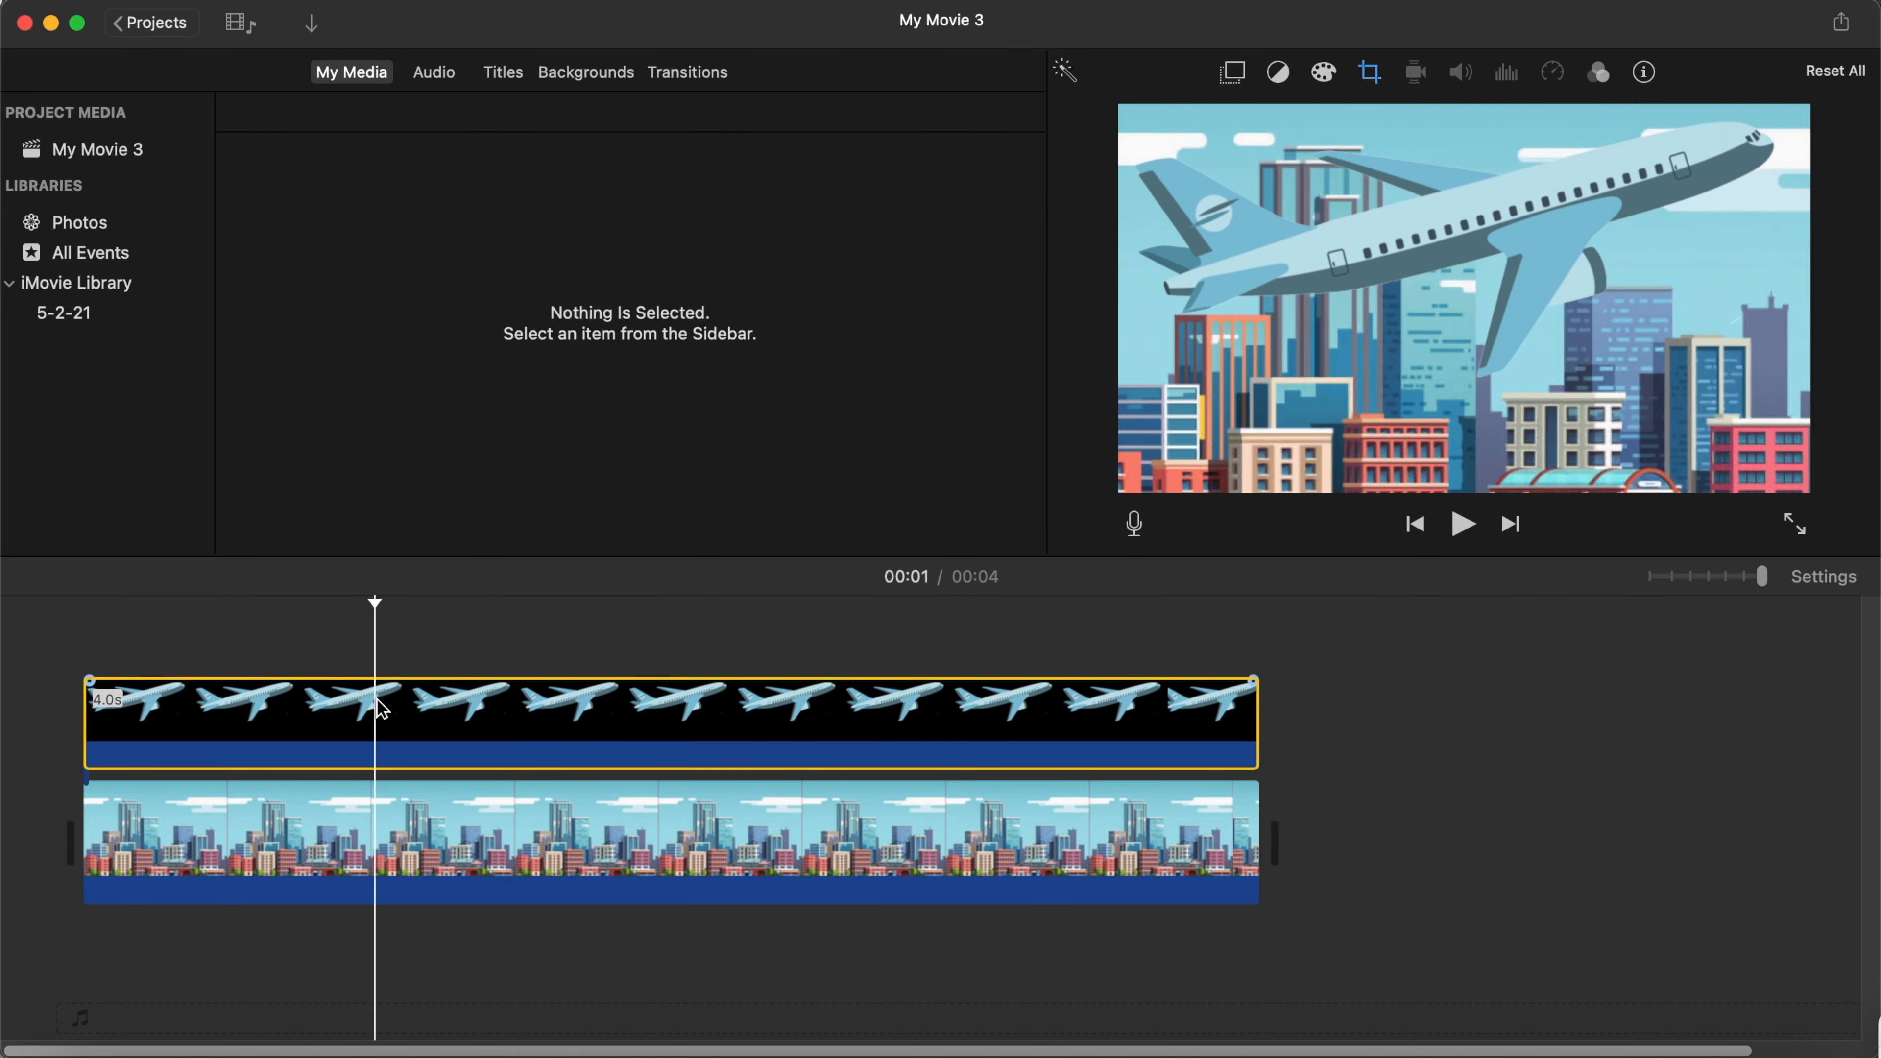
click(1370, 73)
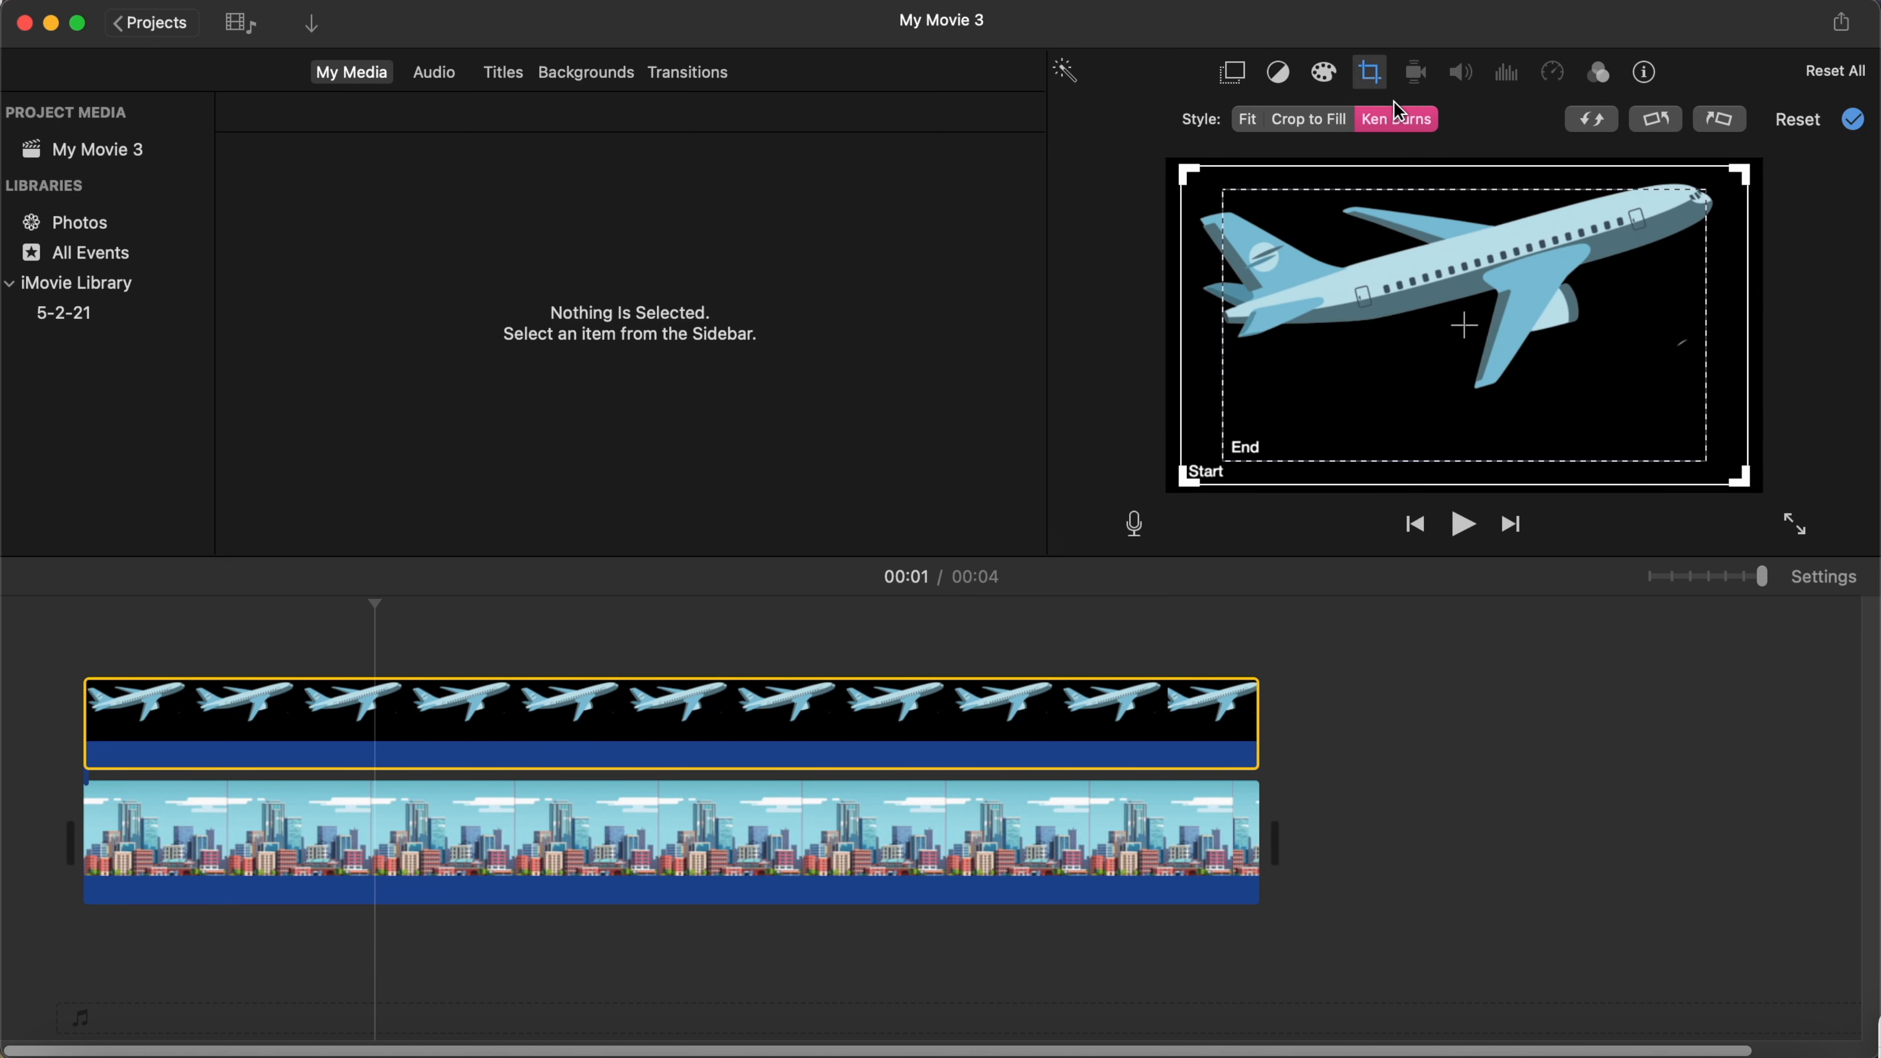
click(1311, 123)
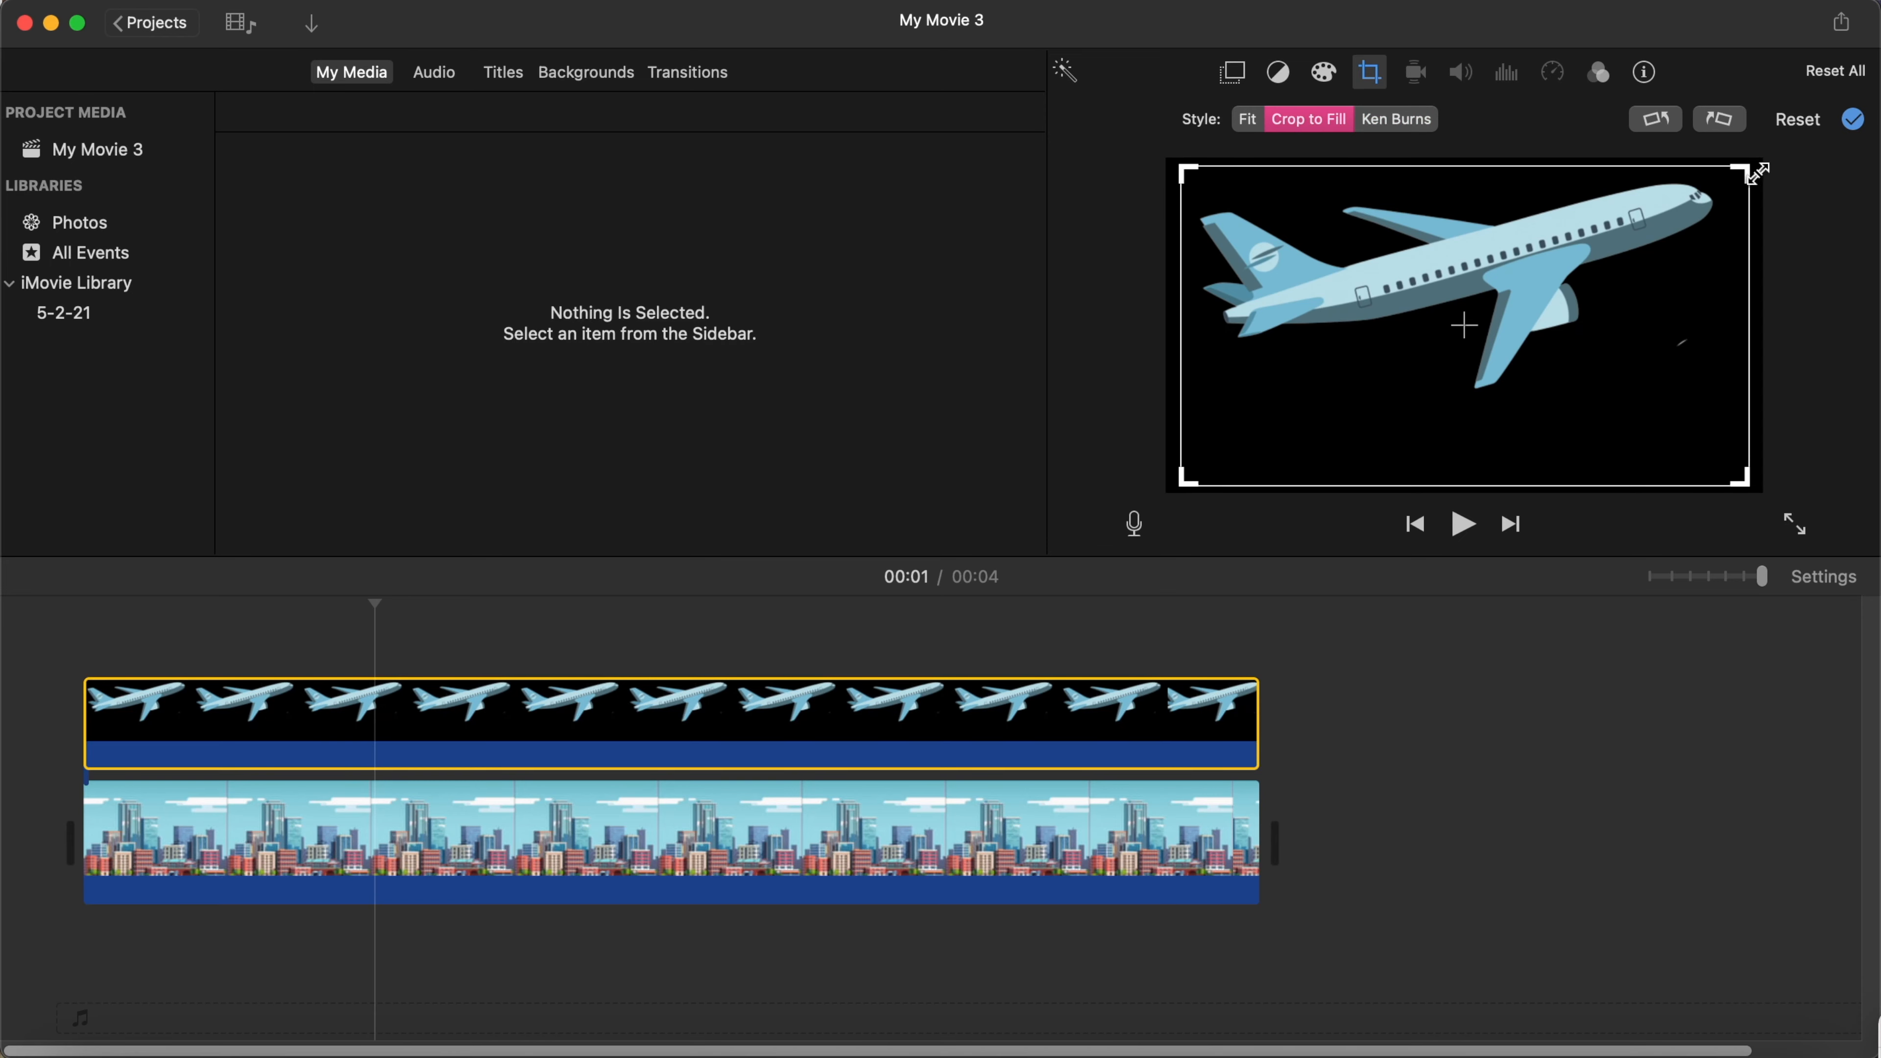
mouse_move(1187, 175)
mouse_down()
mouse_move(1284, 226)
mouse_move(1187, 178)
mouse_up()
key(Return)
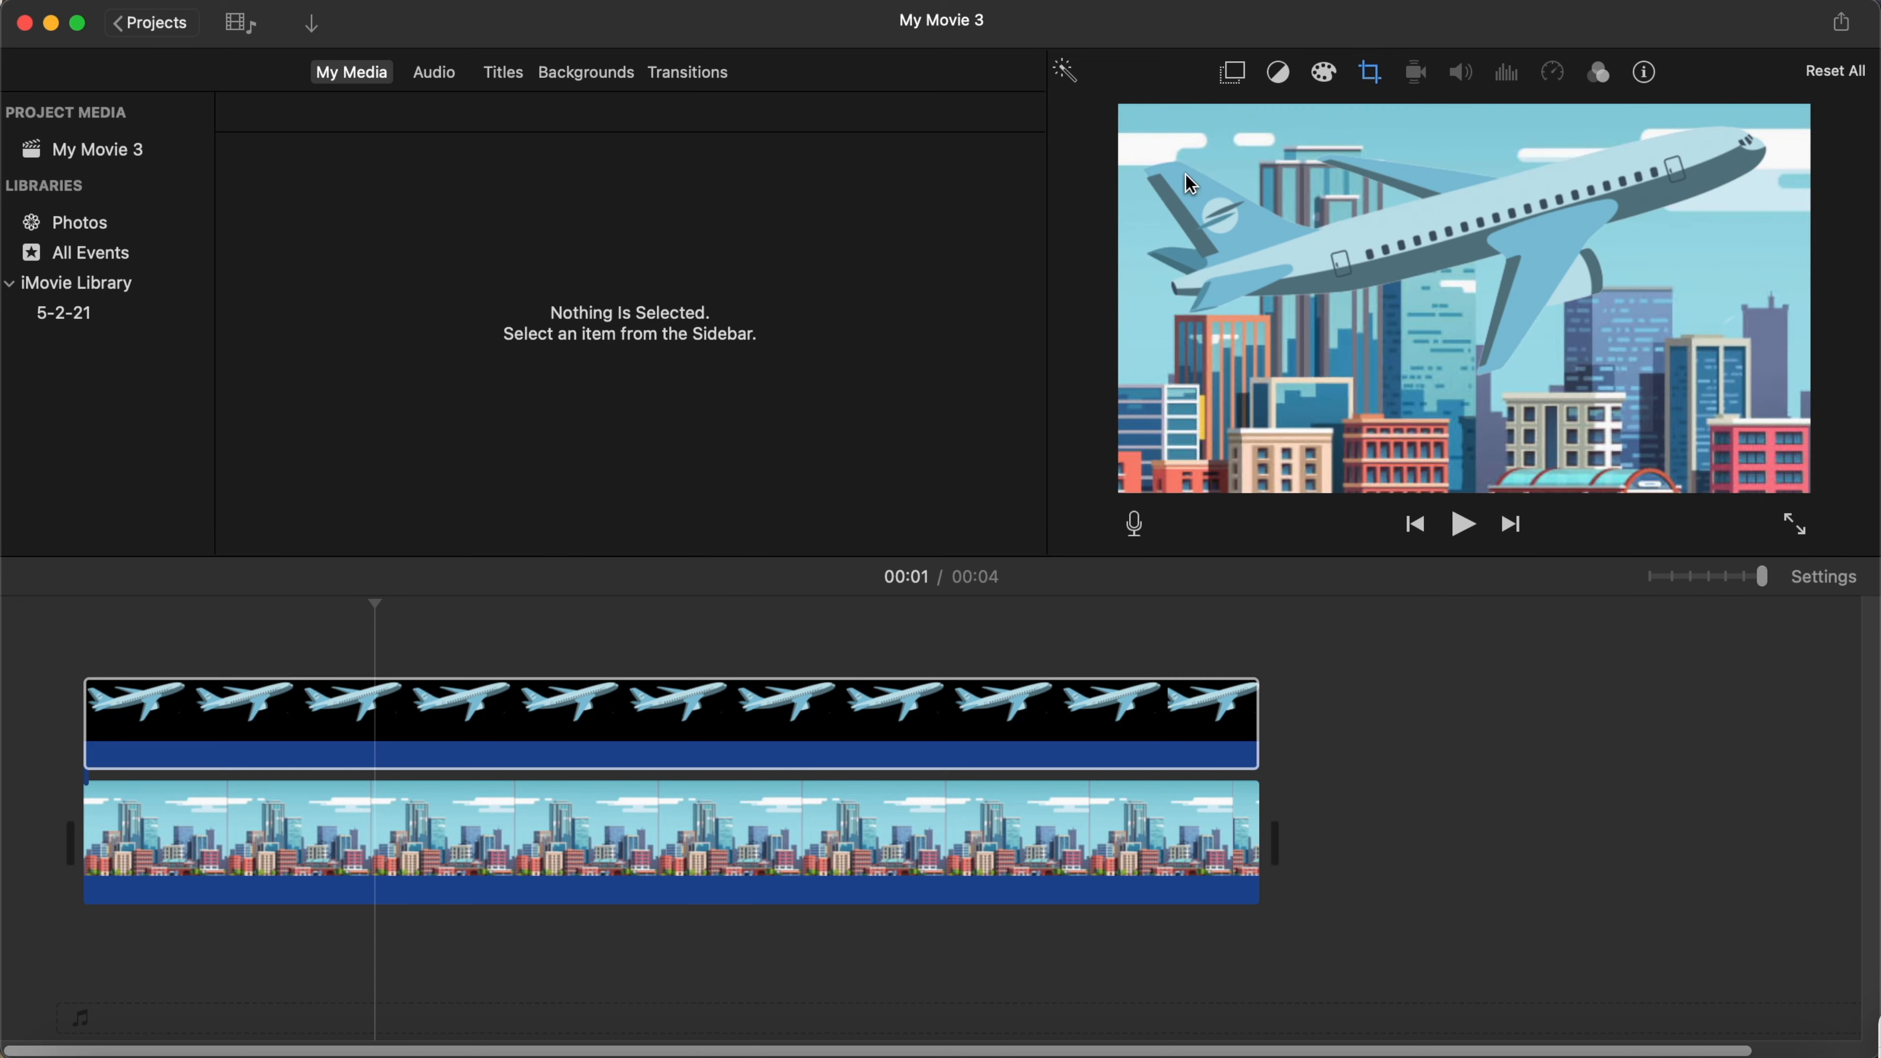
Step: Set the city clip's crop style to Crop to Fill and frame the full width and lowest part of the picture
click(917, 757)
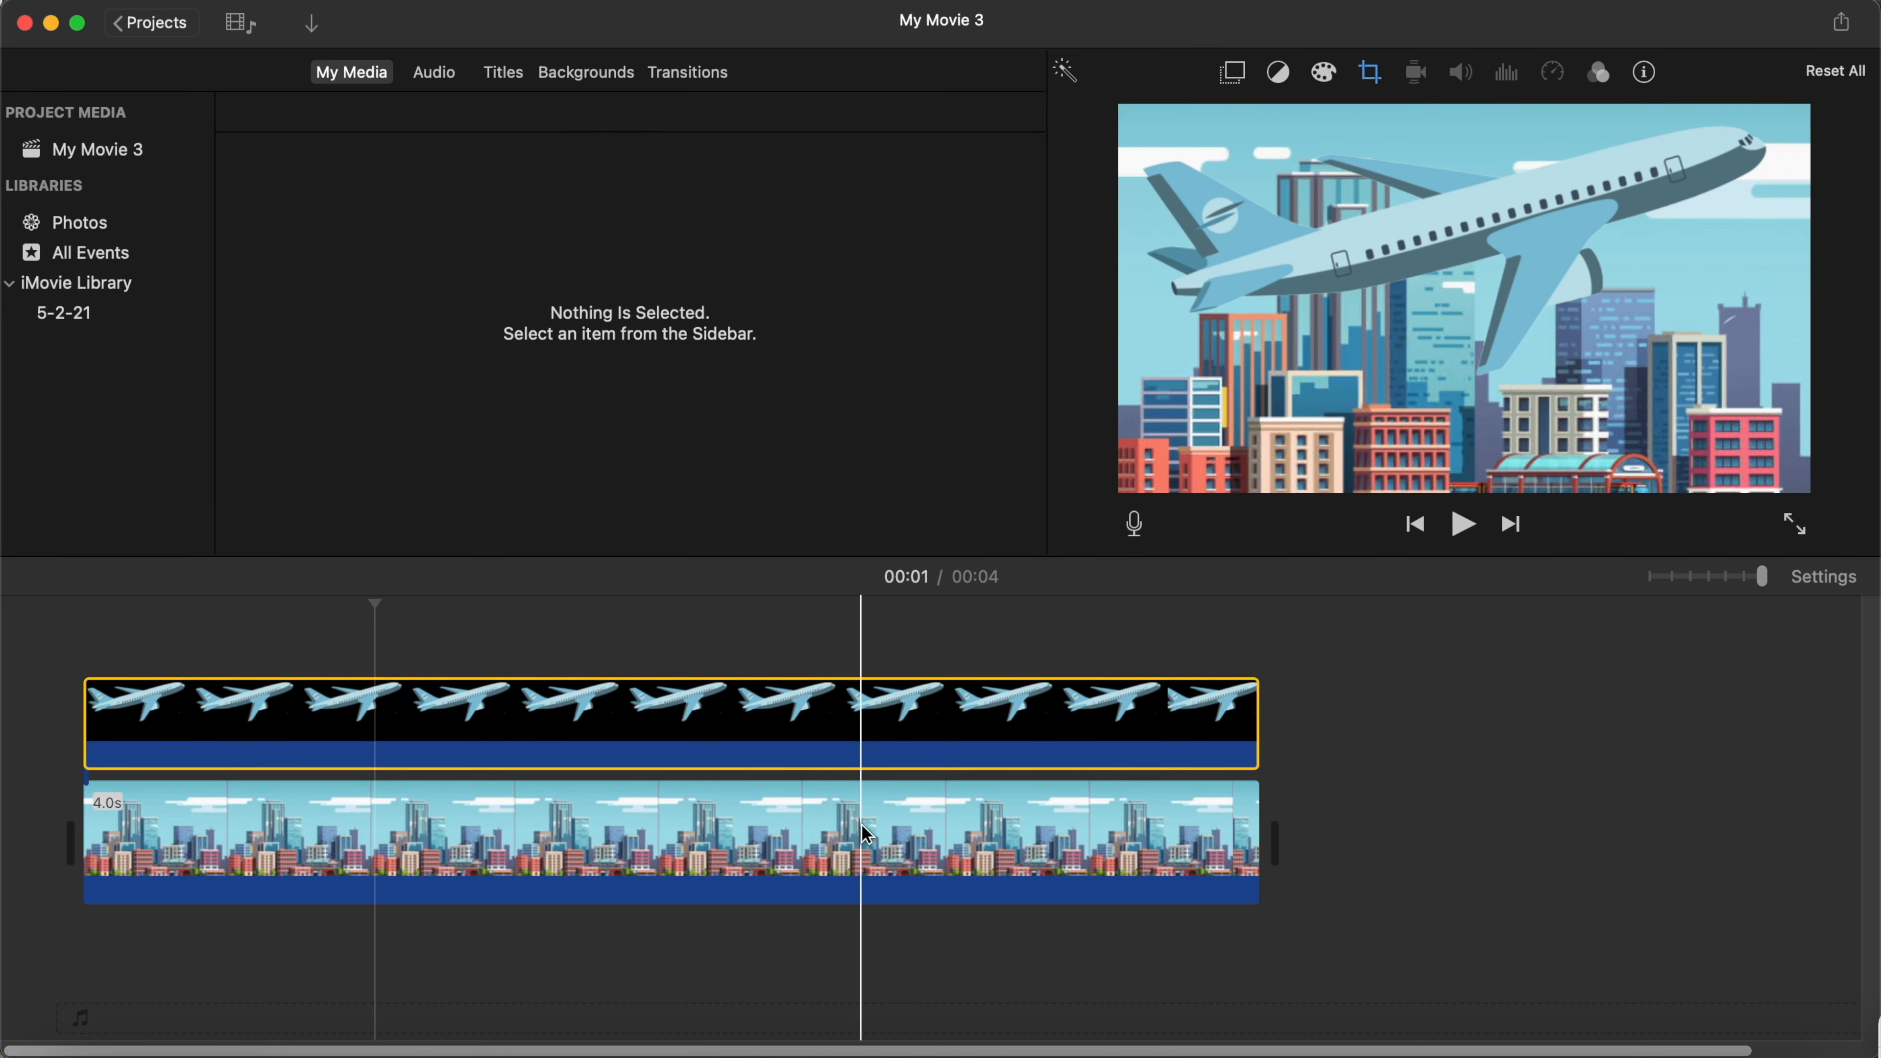
click(866, 835)
click(1350, 80)
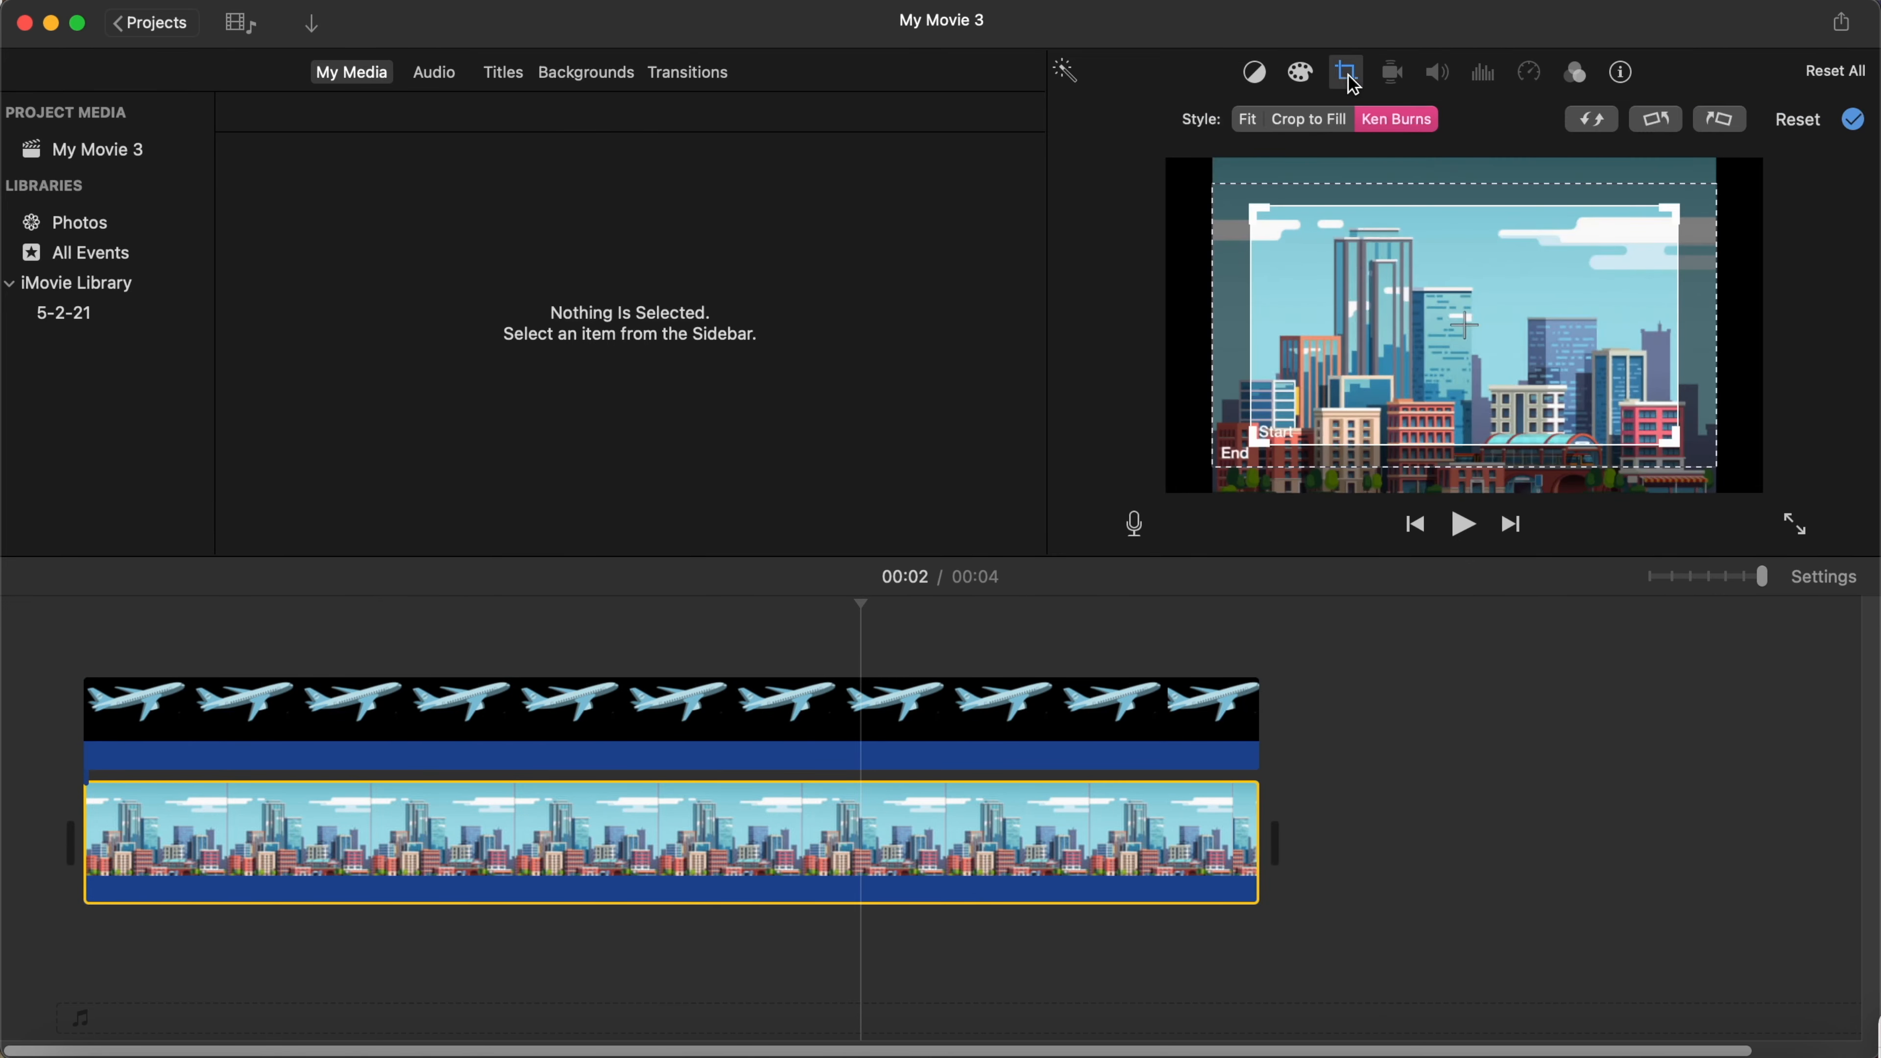
click(1323, 123)
drag(1496, 325, 1497, 344)
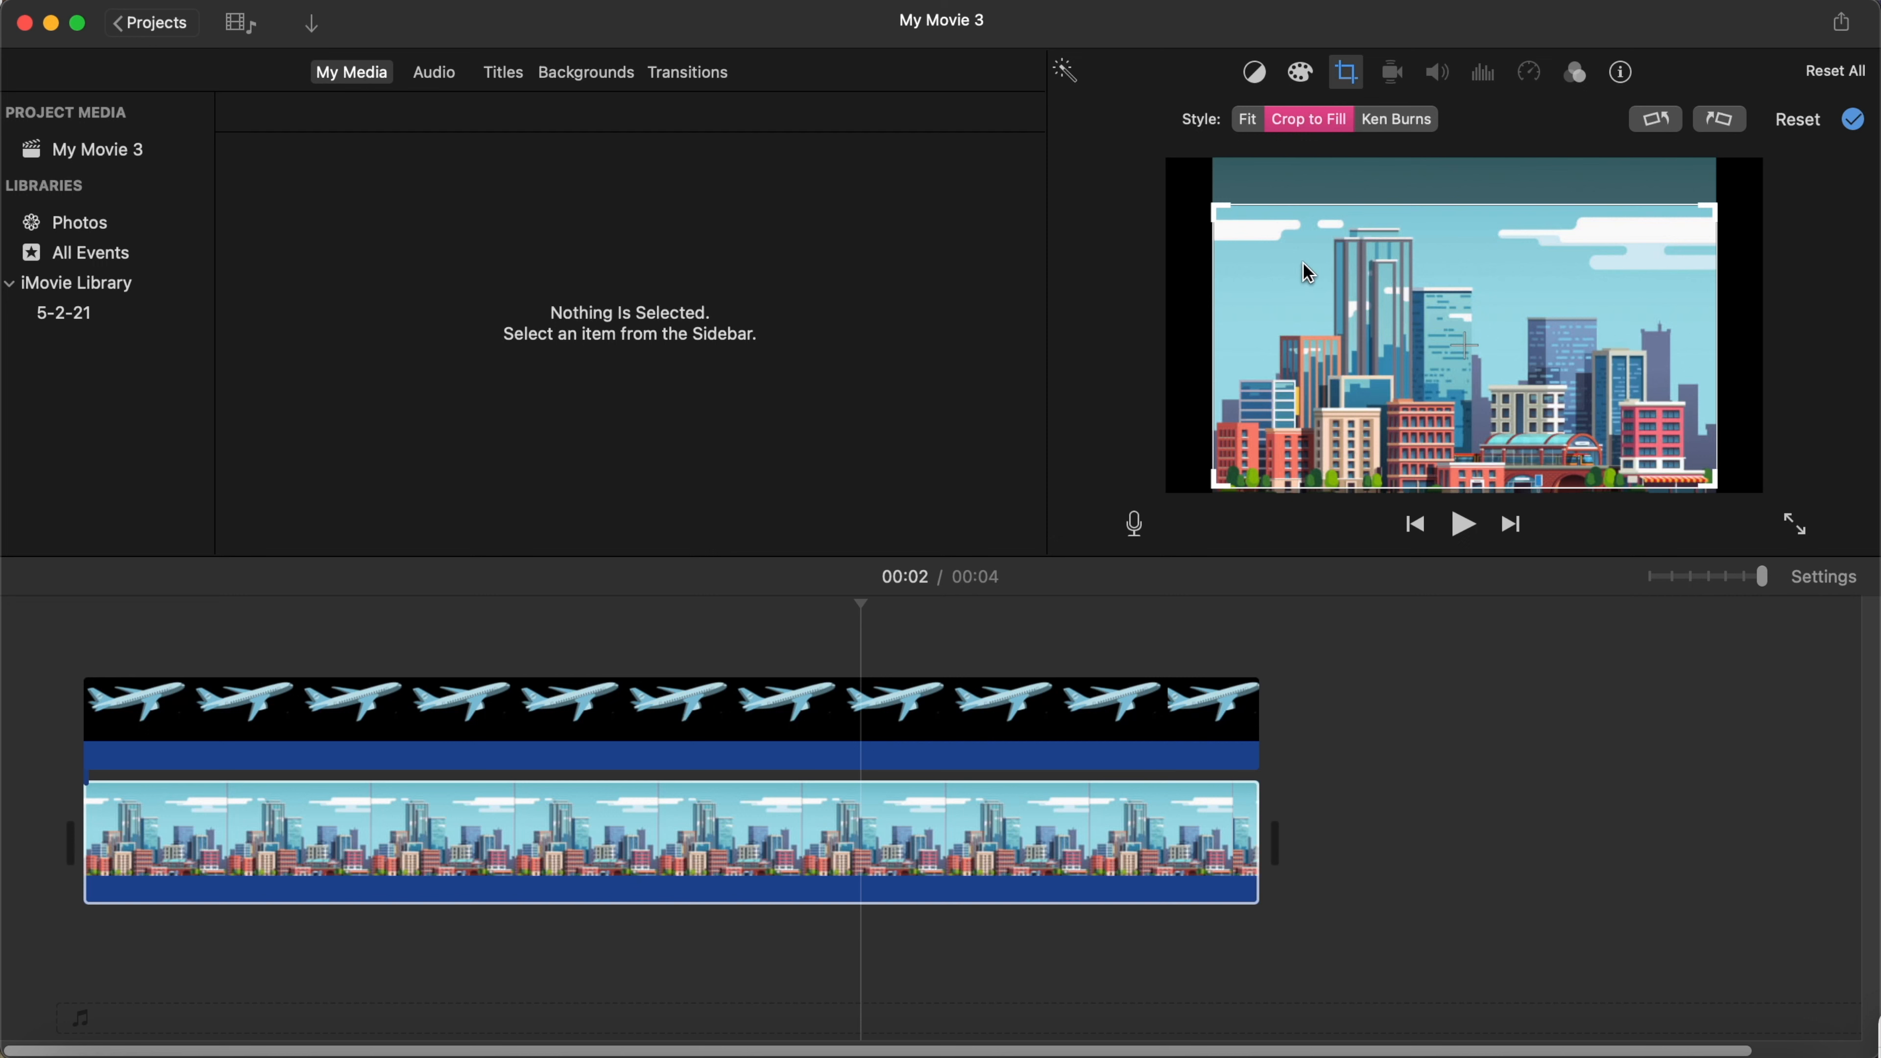
mouse_move(1557, 273)
mouse_down()
mouse_move(1556, 240)
mouse_move(1555, 275)
mouse_up()
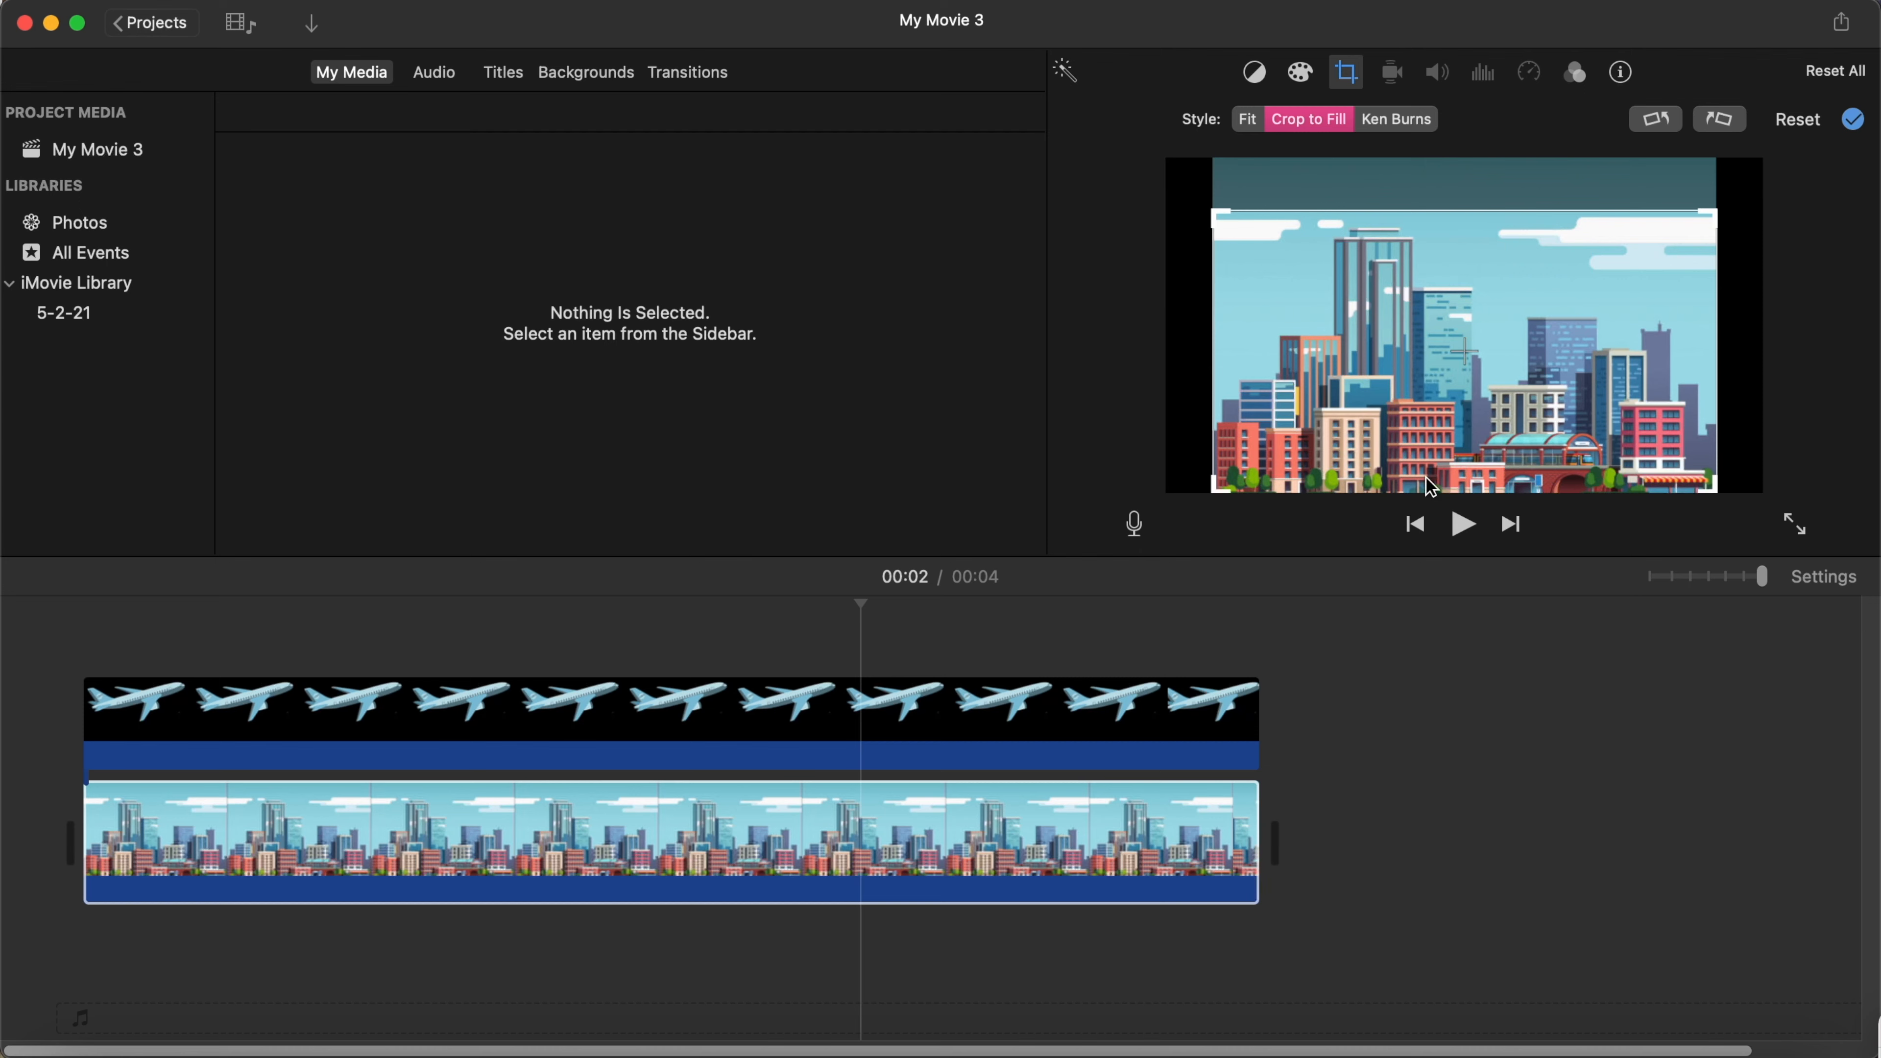
key(Return)
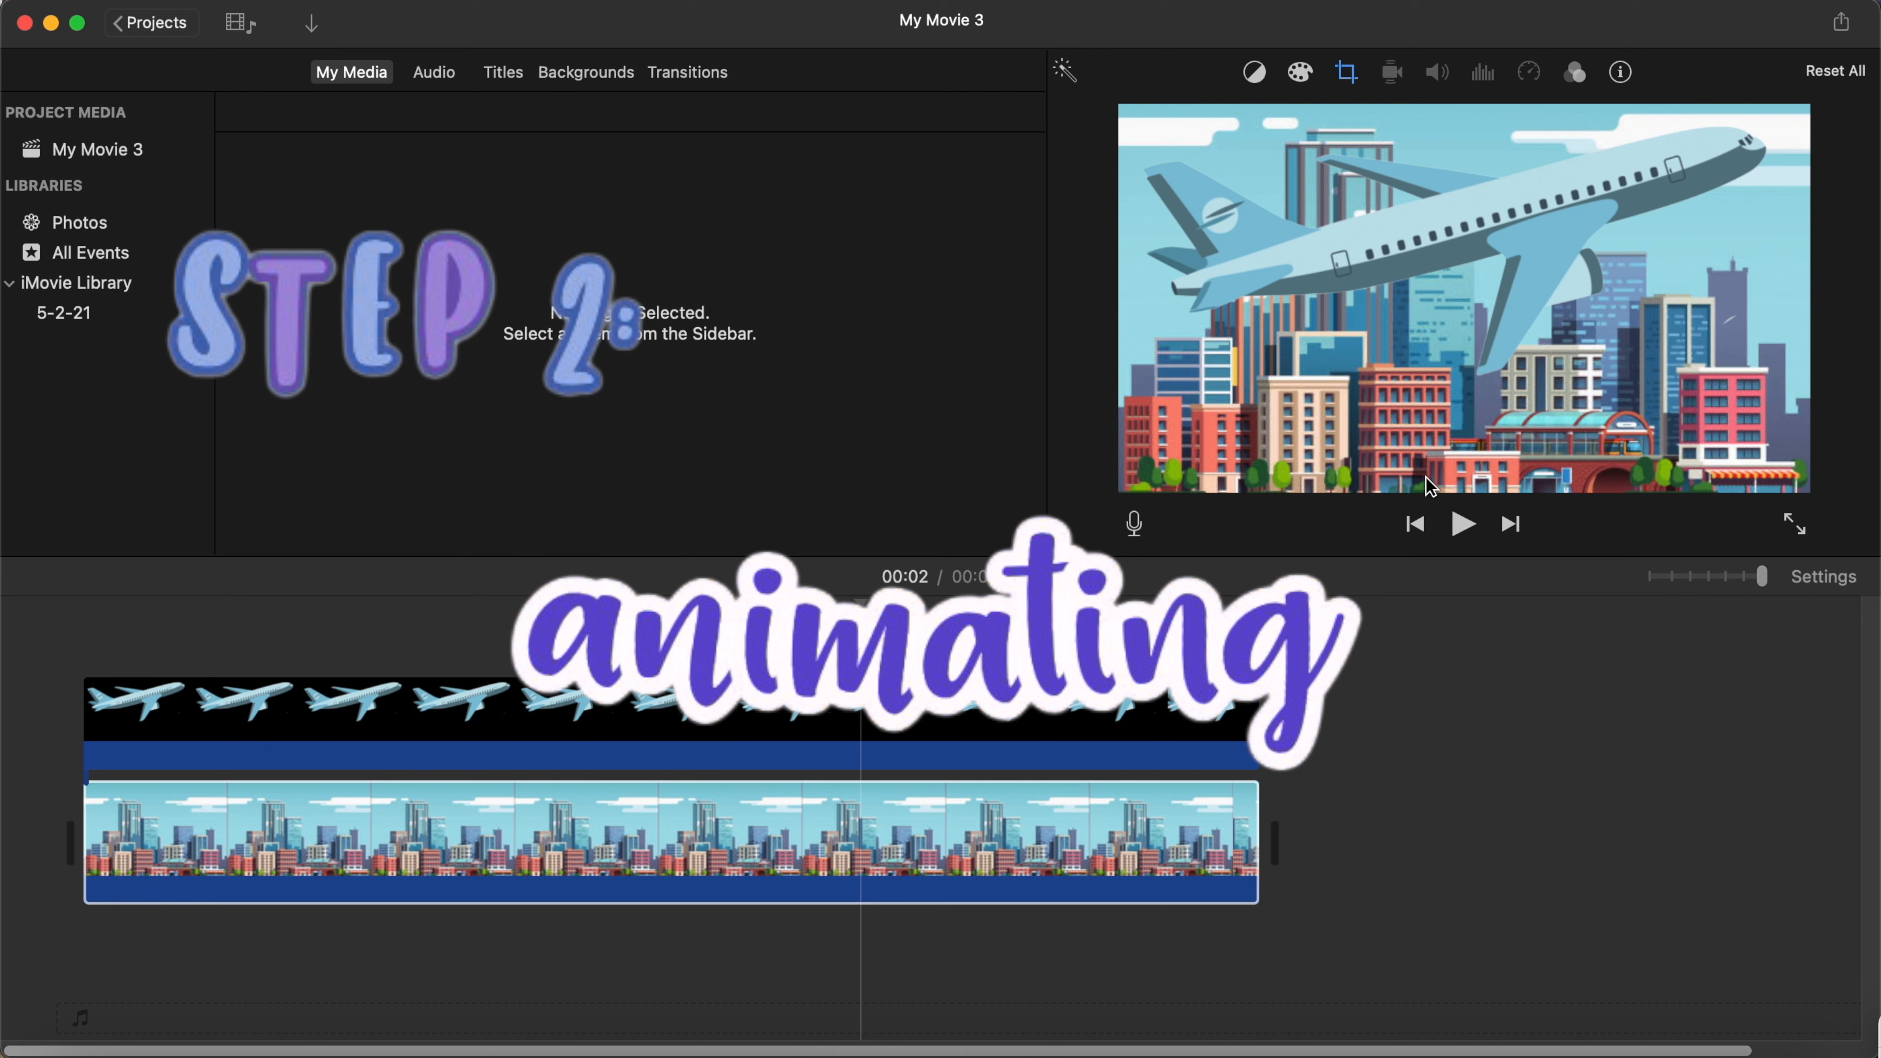
Step: Make the airplane clip a Picture in Picture overlay, then enlarge it and move it partly off the frame's lower-left corner
click(687, 723)
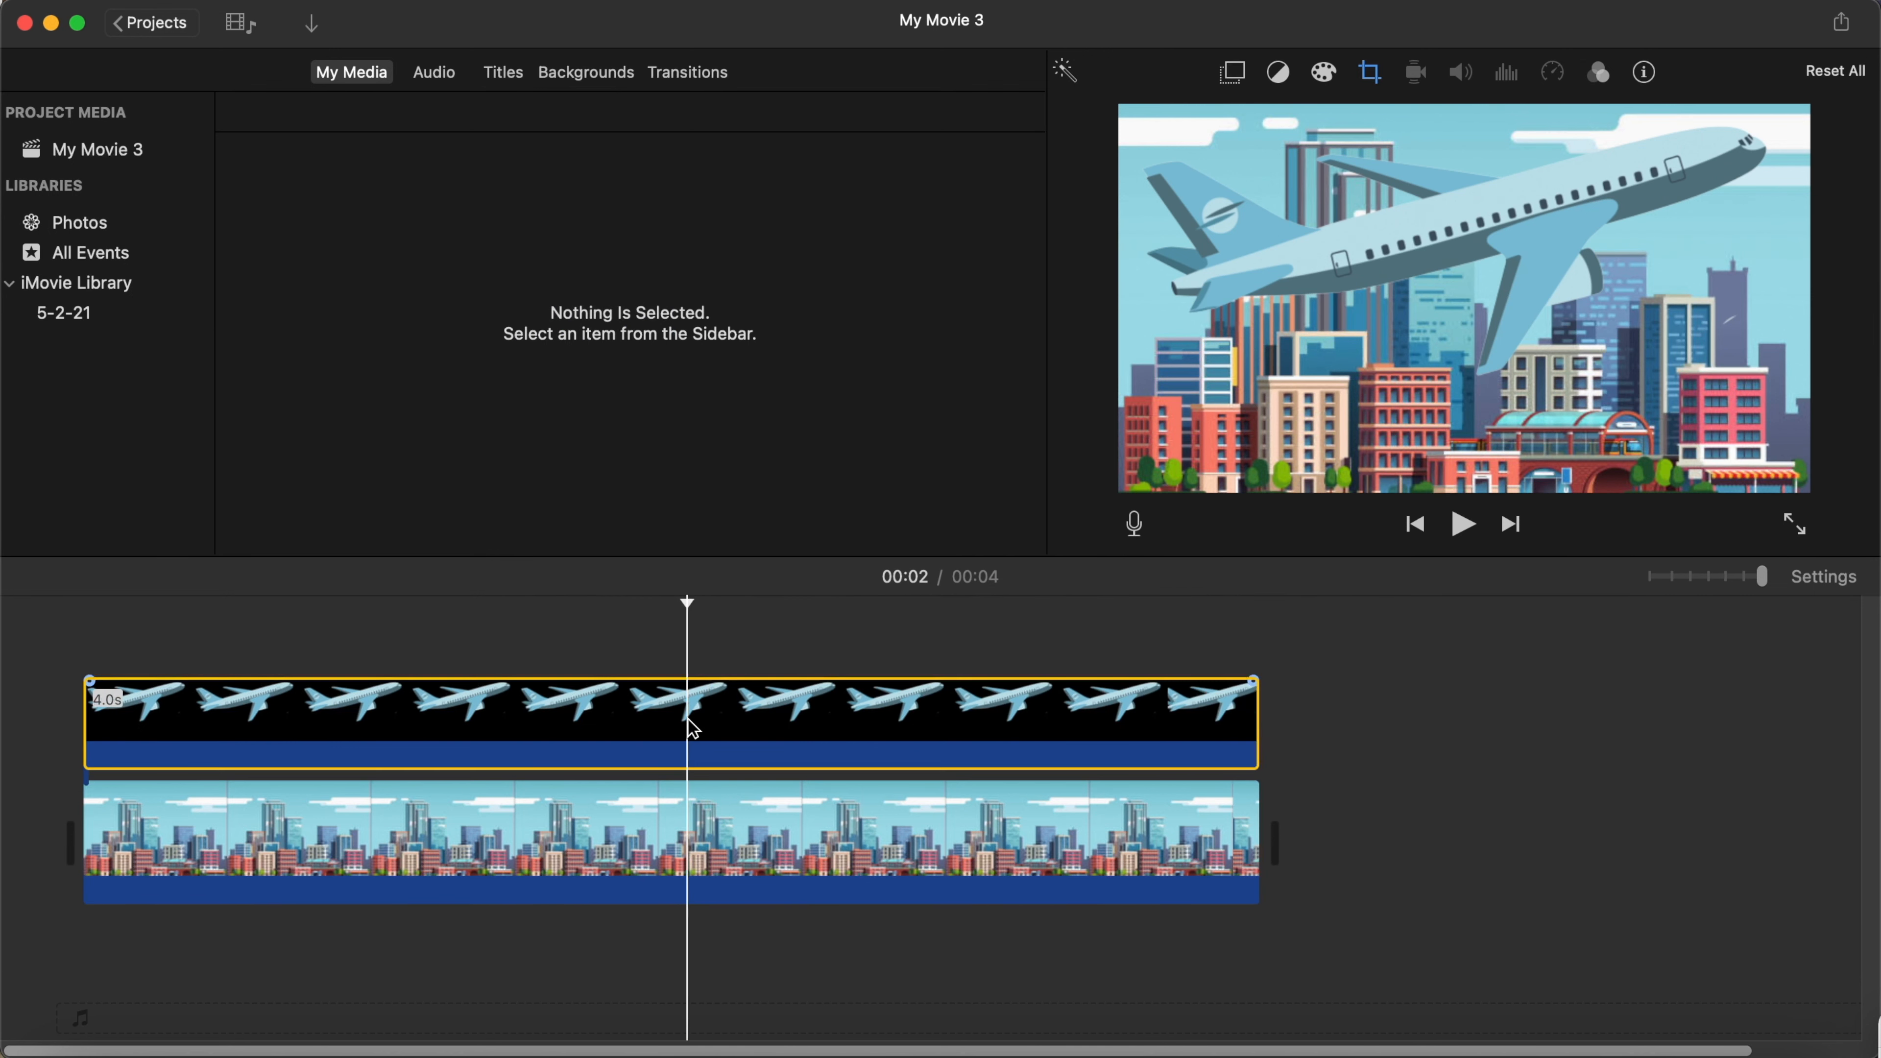
click(1232, 73)
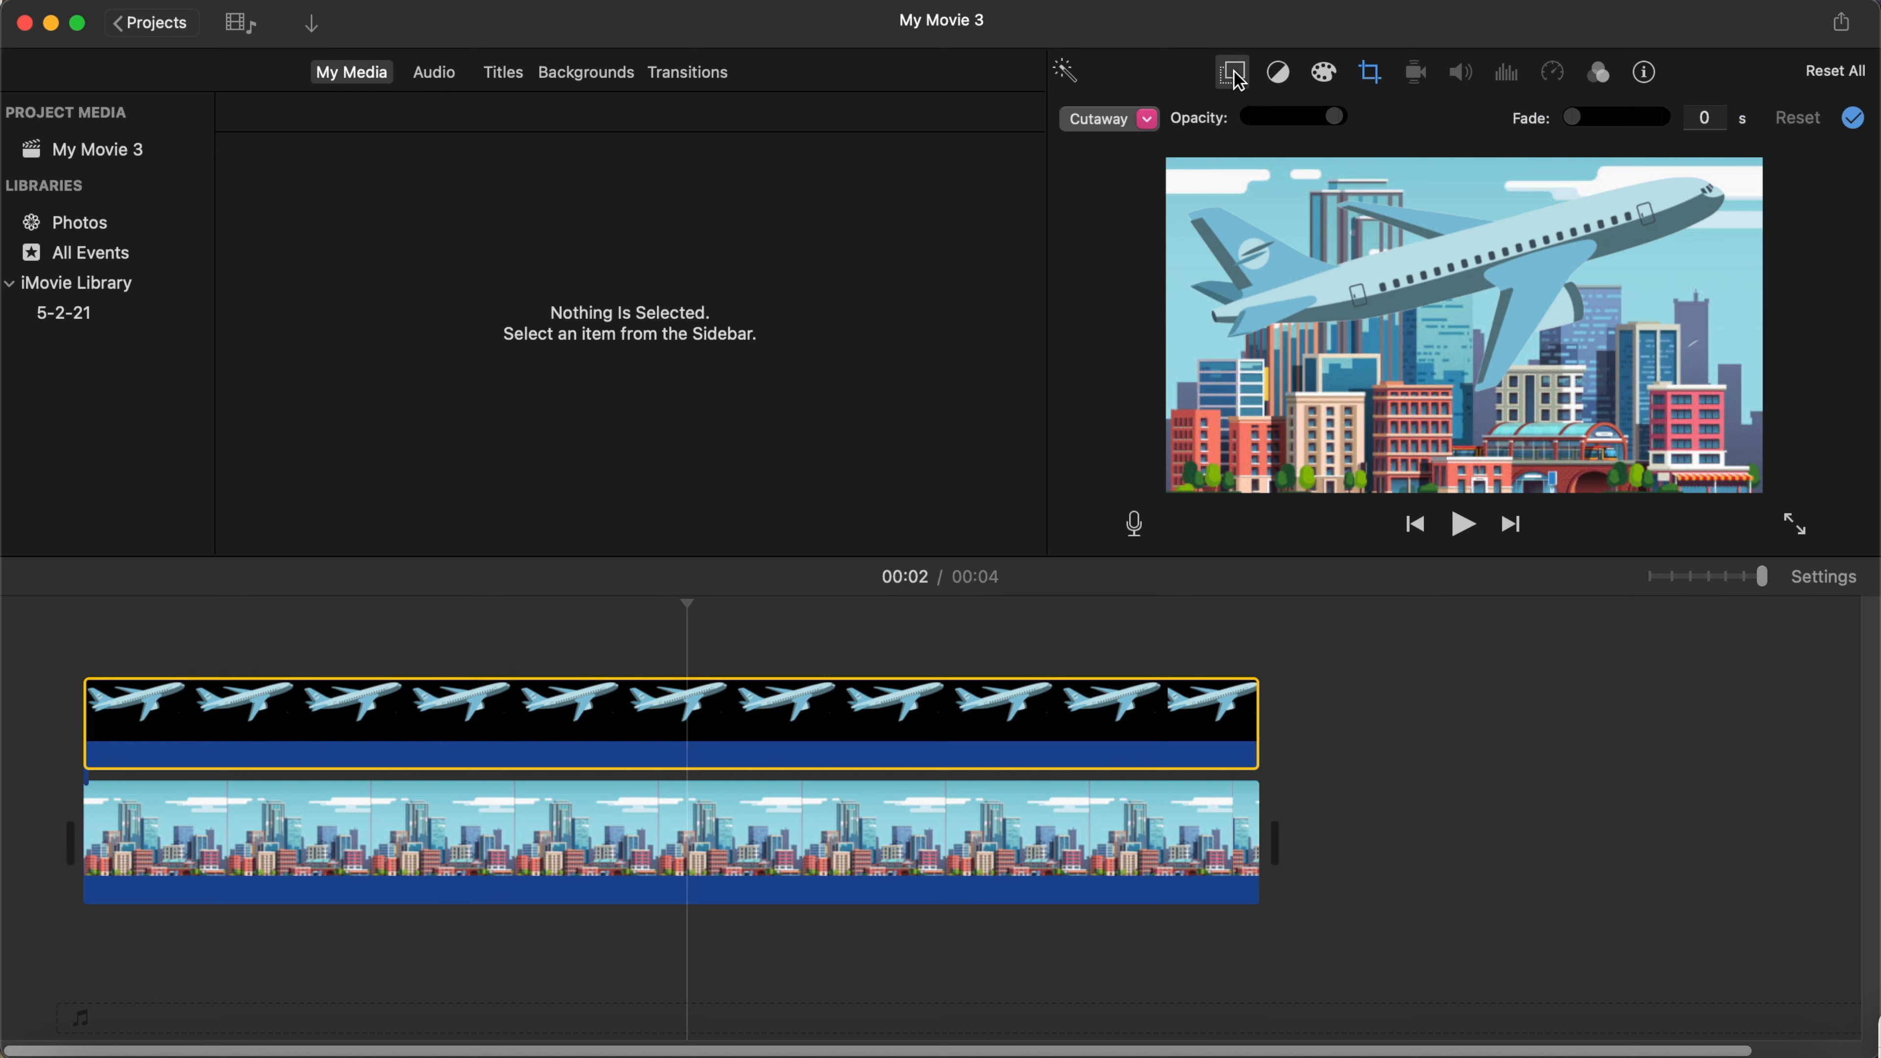
click(1128, 120)
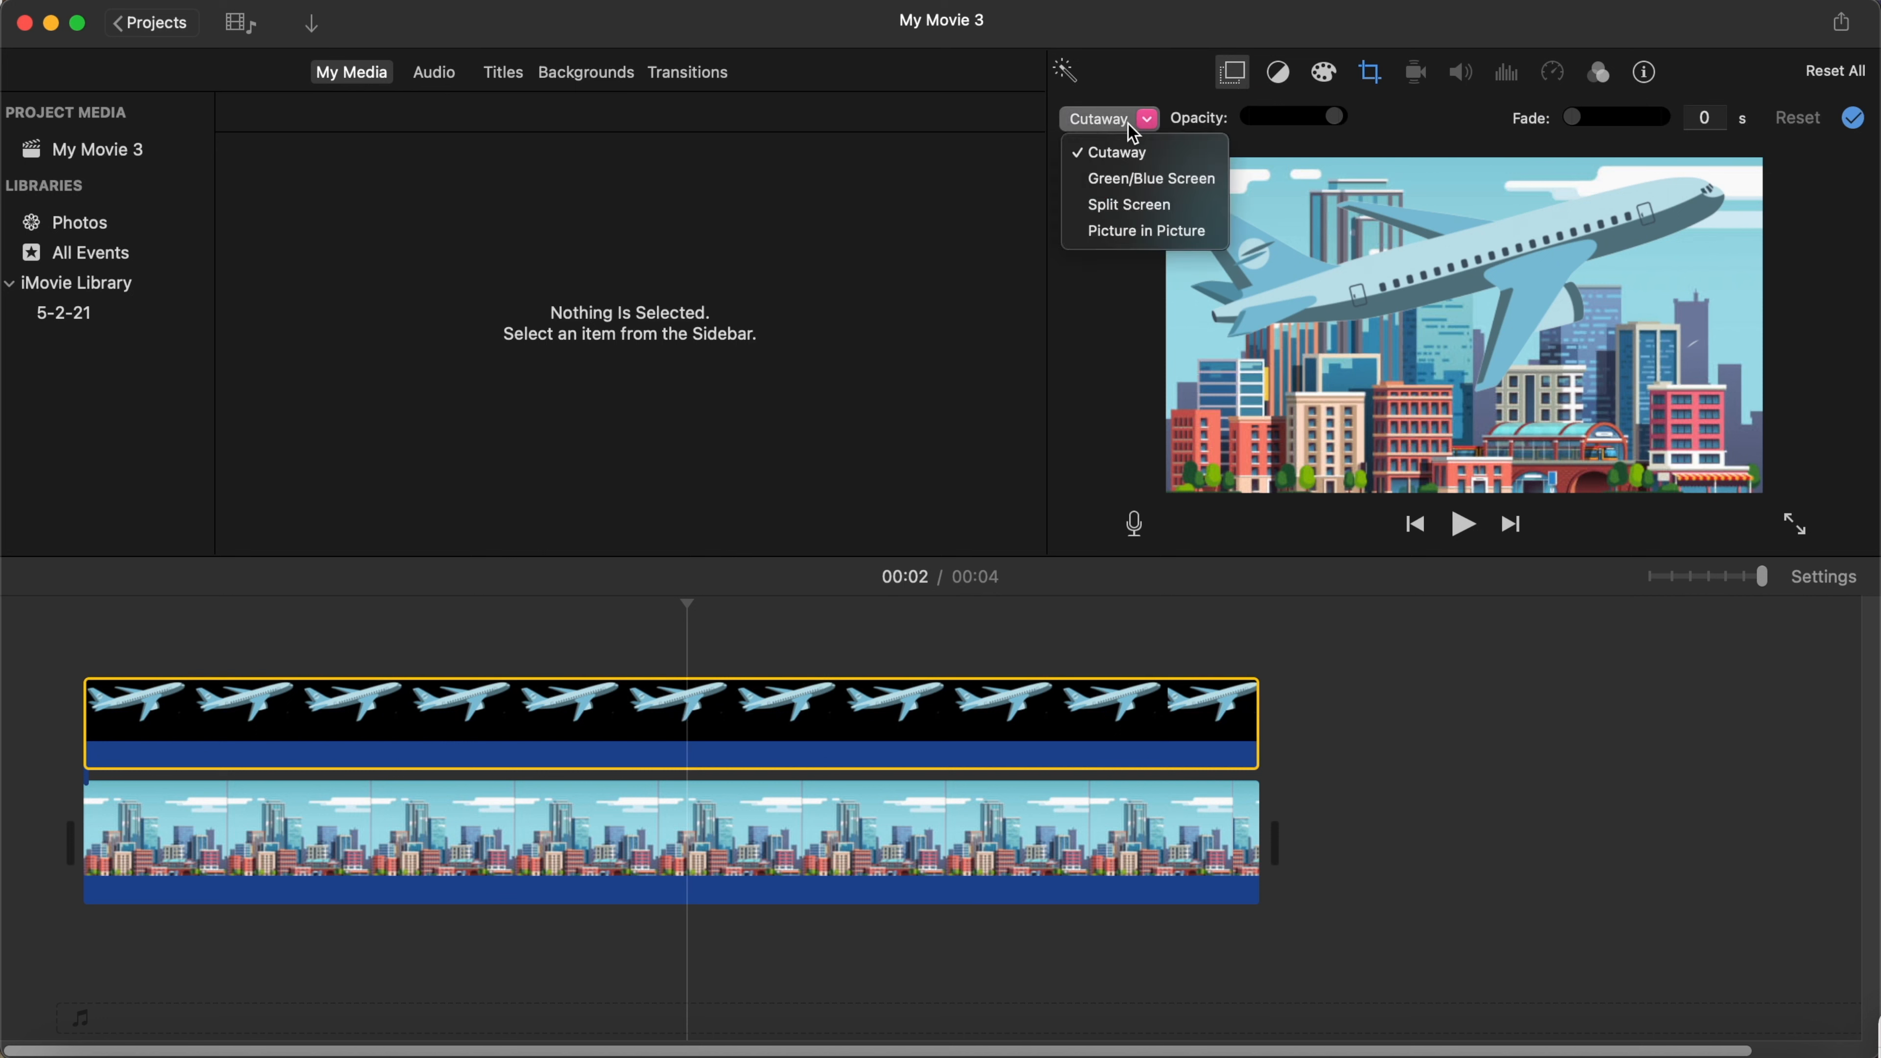
click(1136, 237)
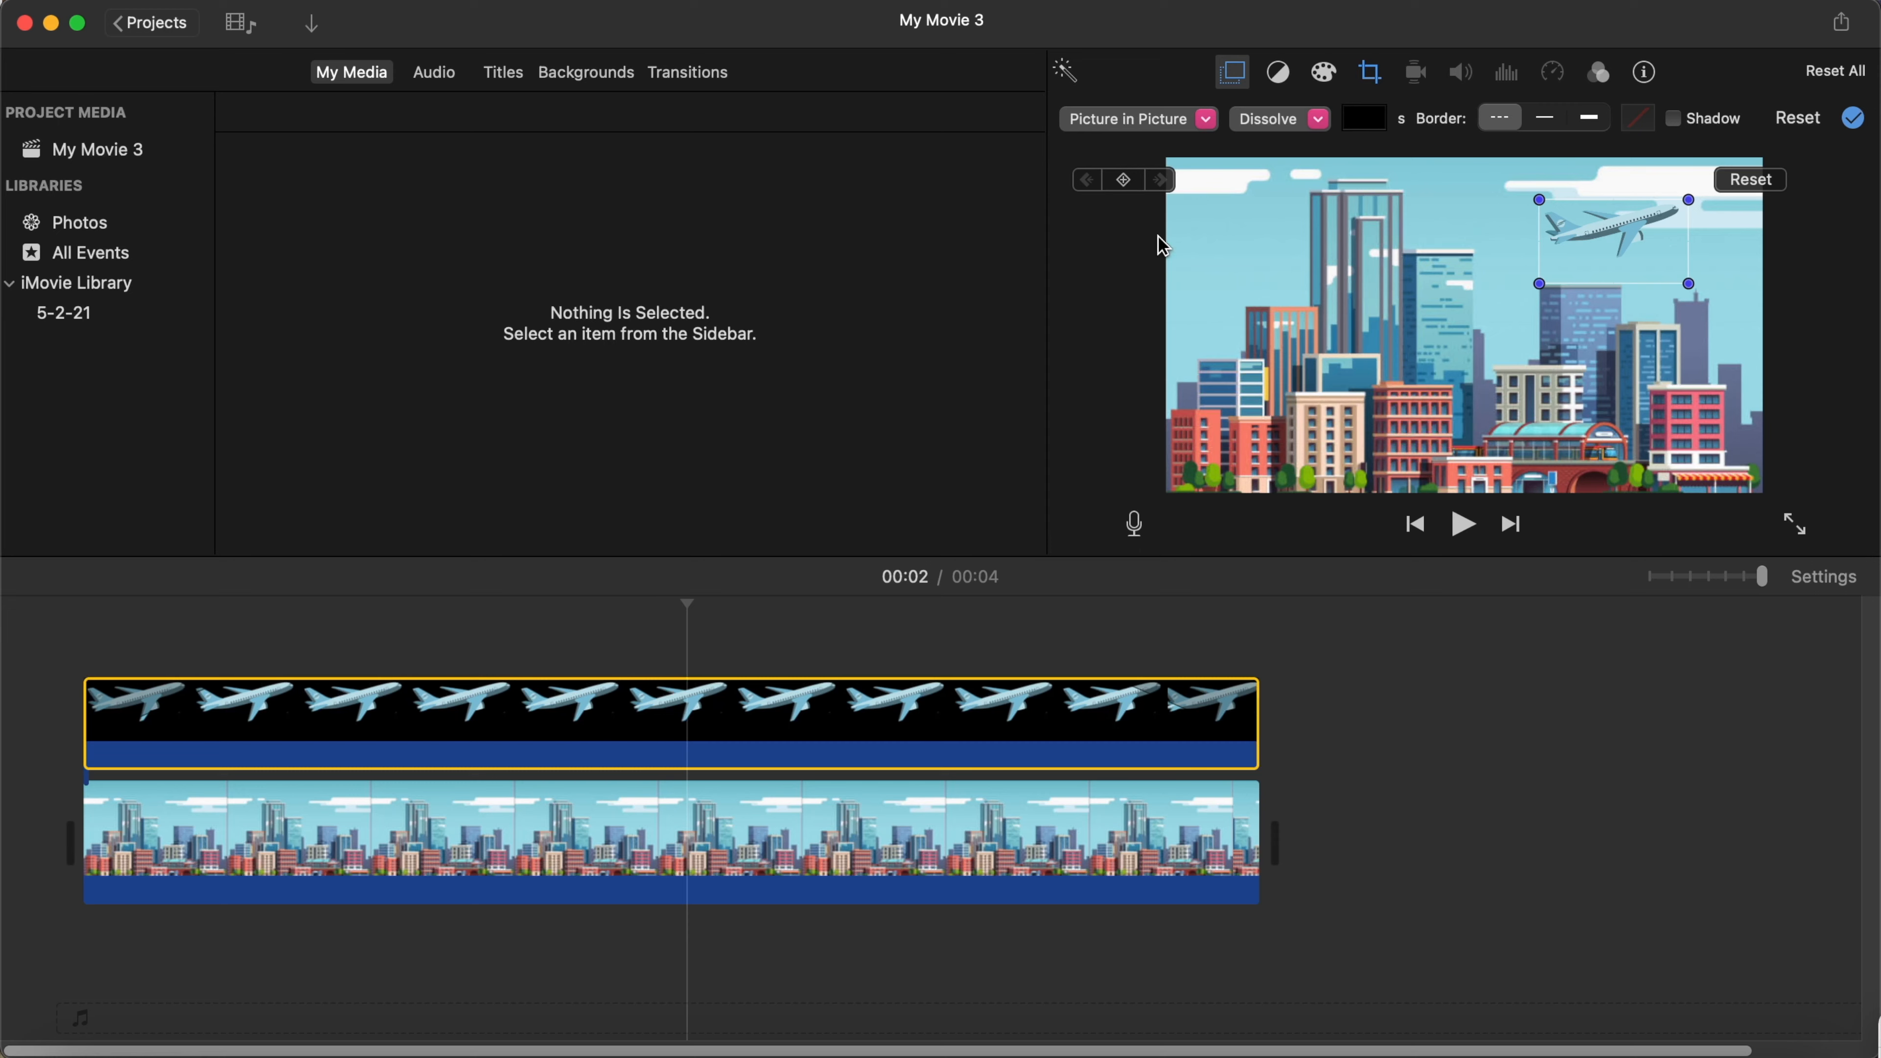
drag(1541, 284, 1344, 423)
drag(1523, 326, 1189, 441)
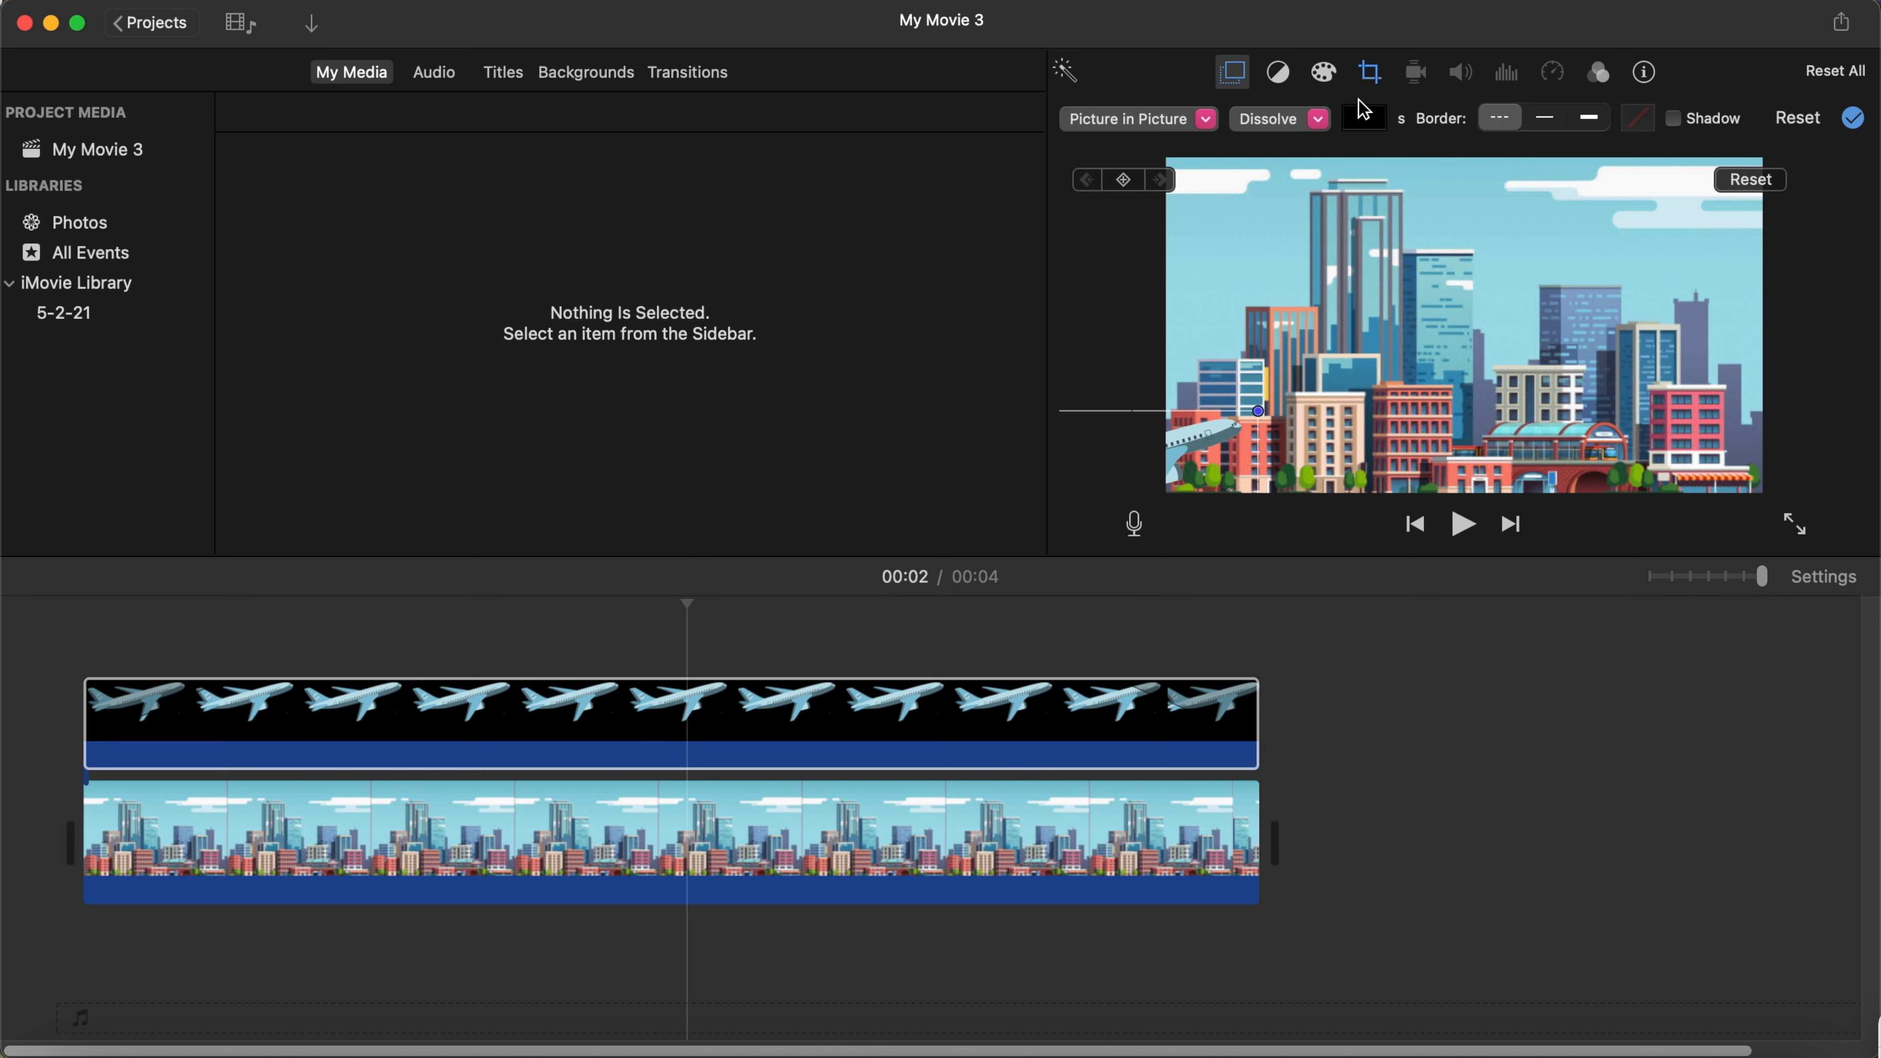
Step: Set the airplane overlay's dissolve duration to 0 seconds and add a position keyframe at the start of the clip
click(1357, 120)
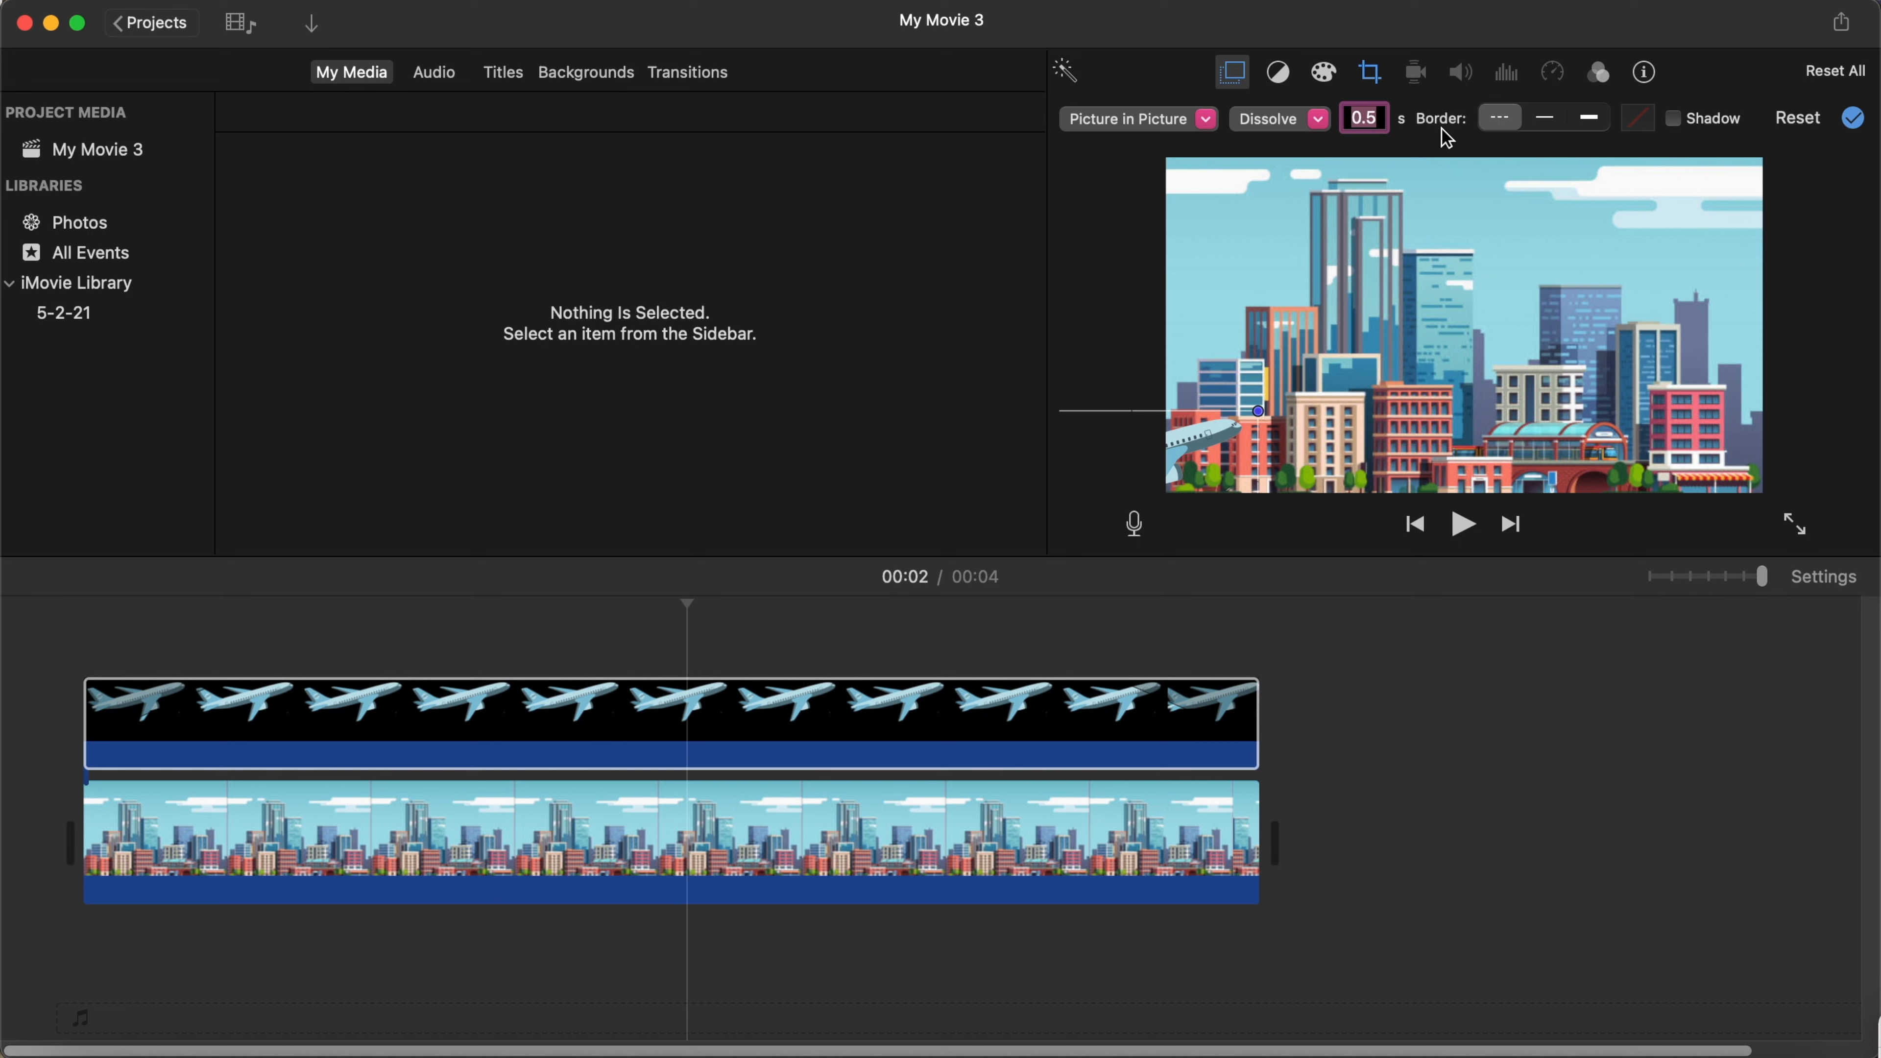
text(0)
click(86, 596)
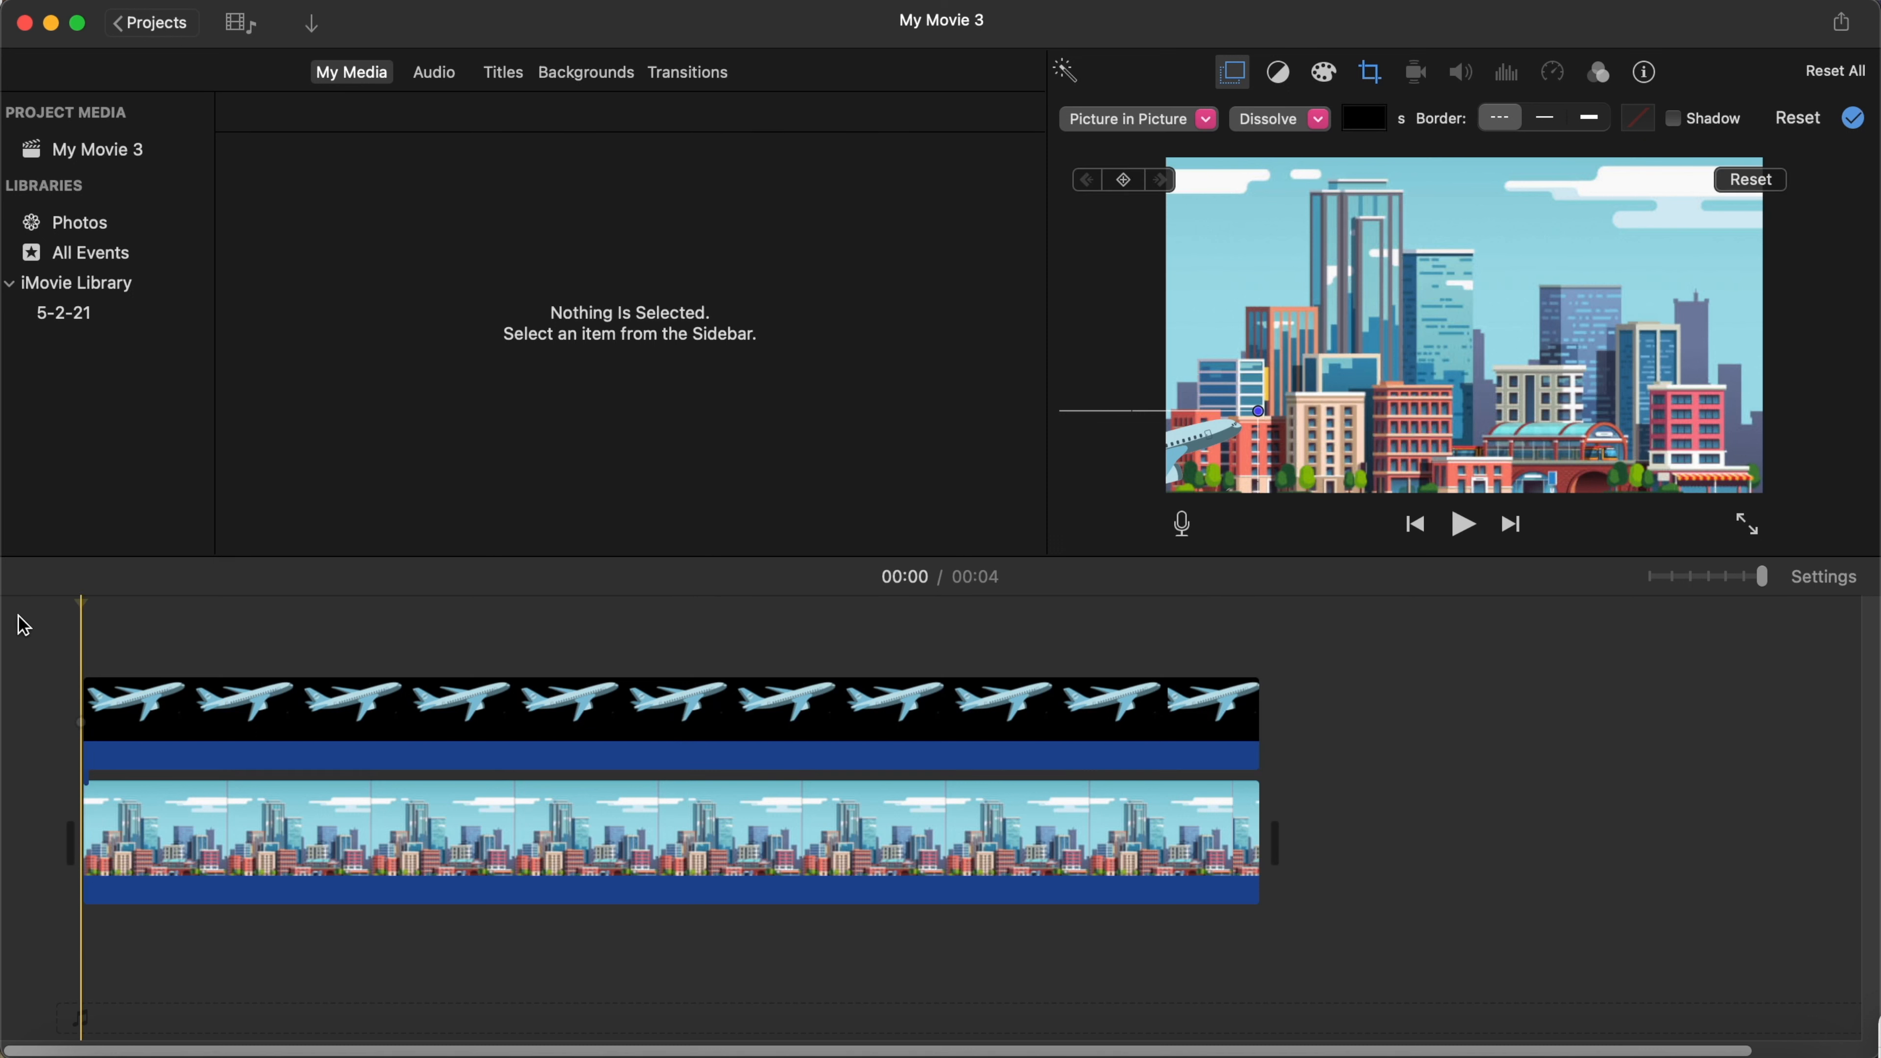
click(1123, 179)
Step: About half a second into the airplane clip, move the plane up and right so its nose reaches the tall tower
click(218, 685)
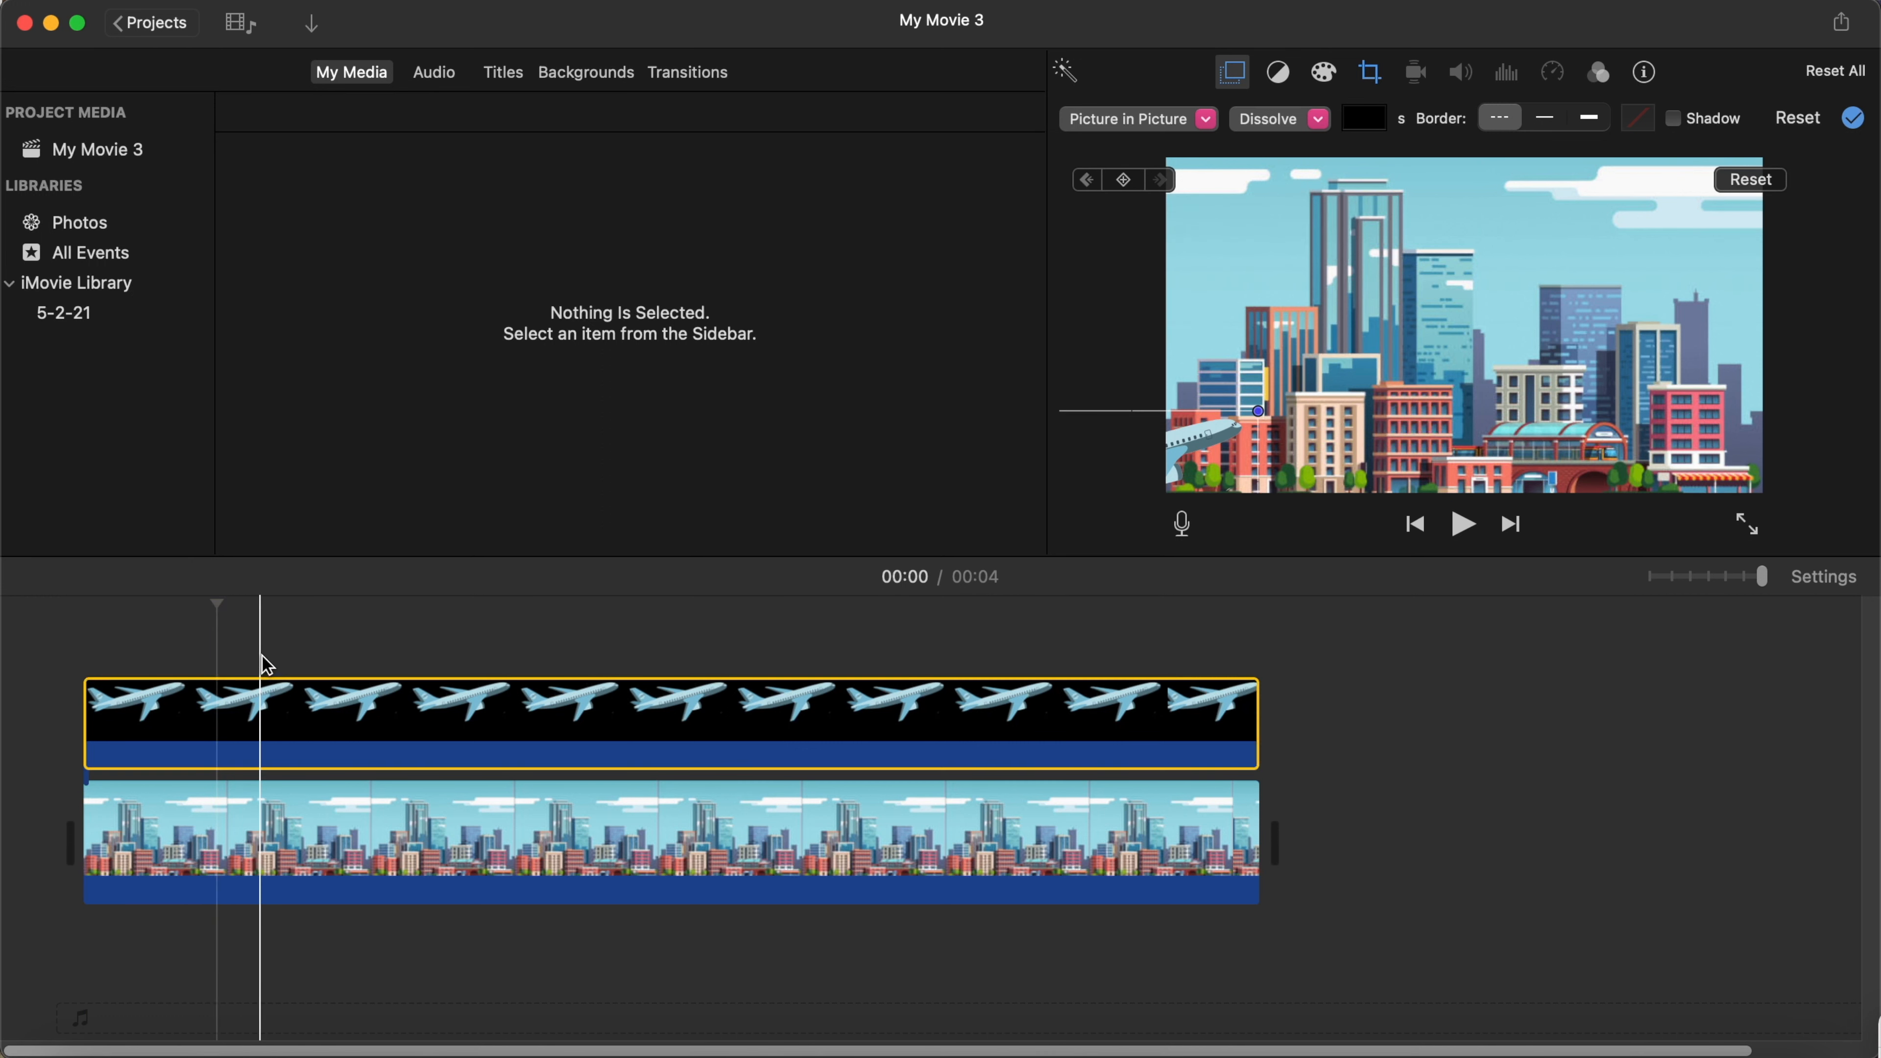
click(240, 654)
drag(1216, 448, 1363, 331)
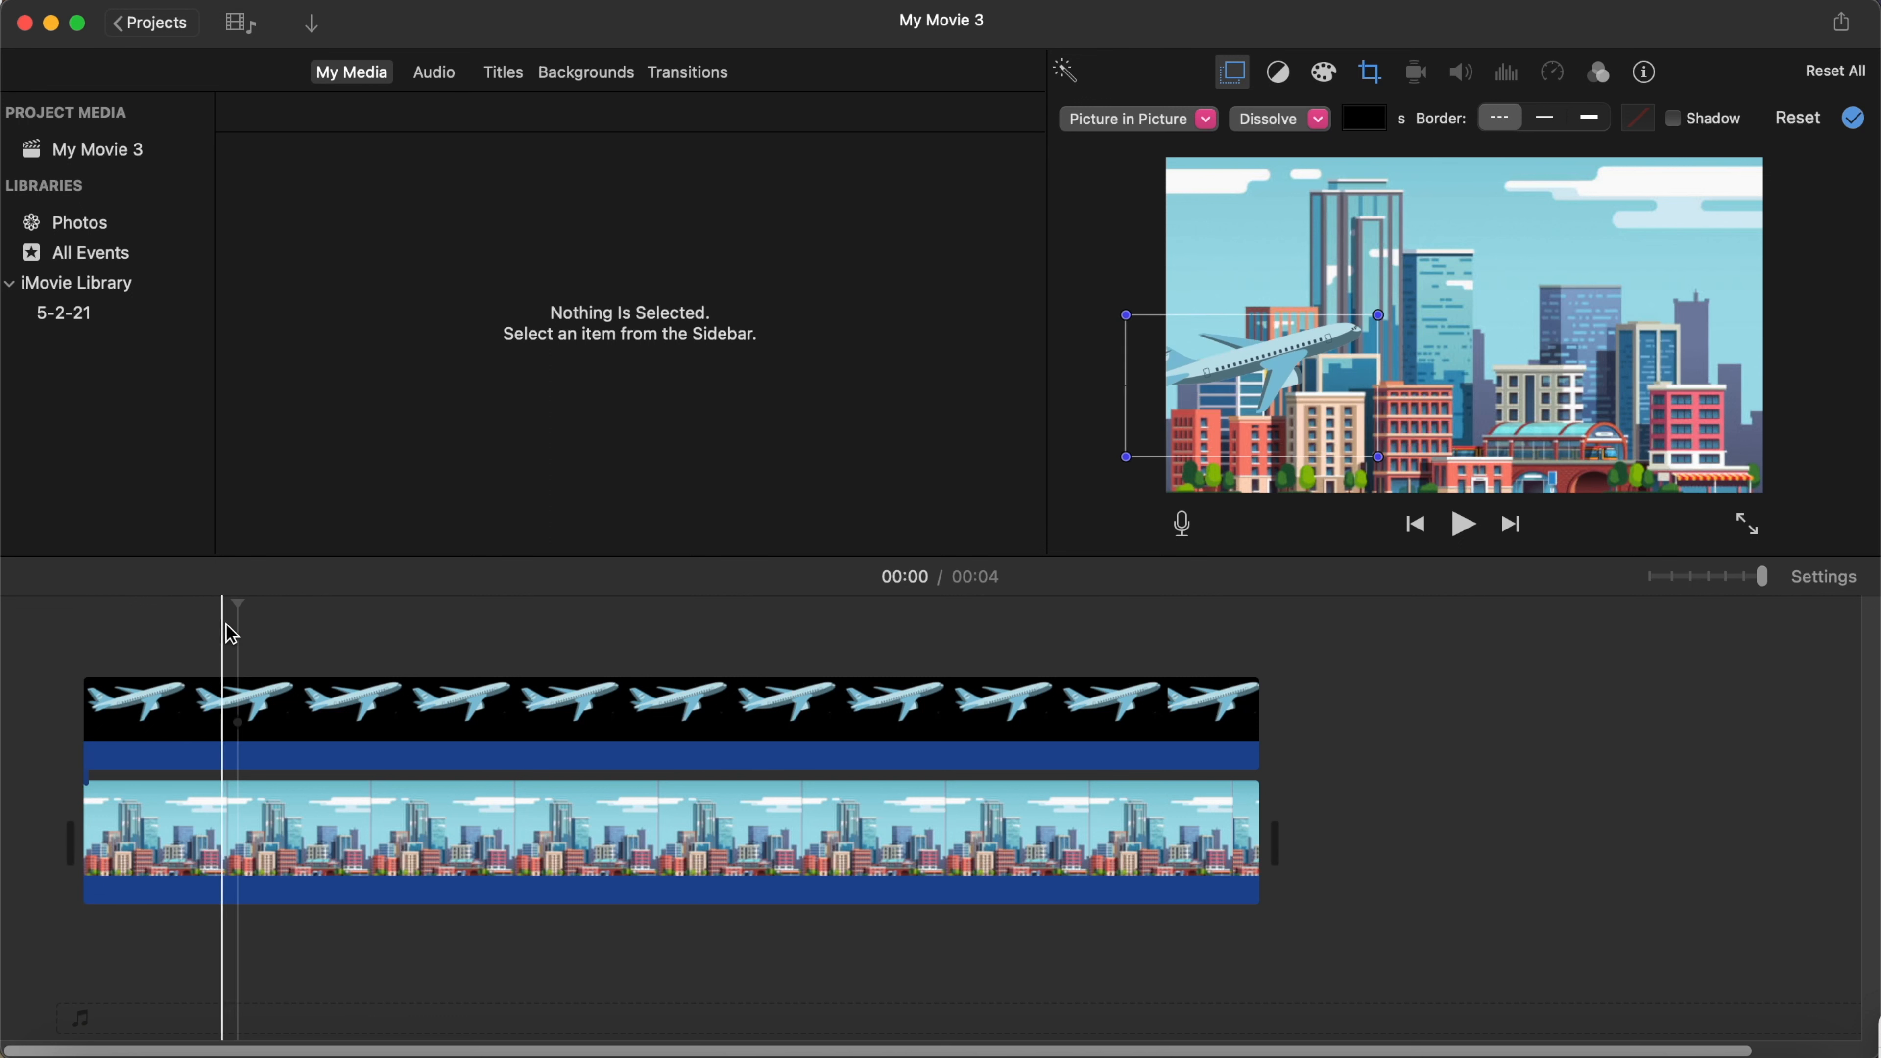
Step: About one second into the airplane clip, add a position keyframe and move the plane up and right in front of the tall towers
click(248, 628)
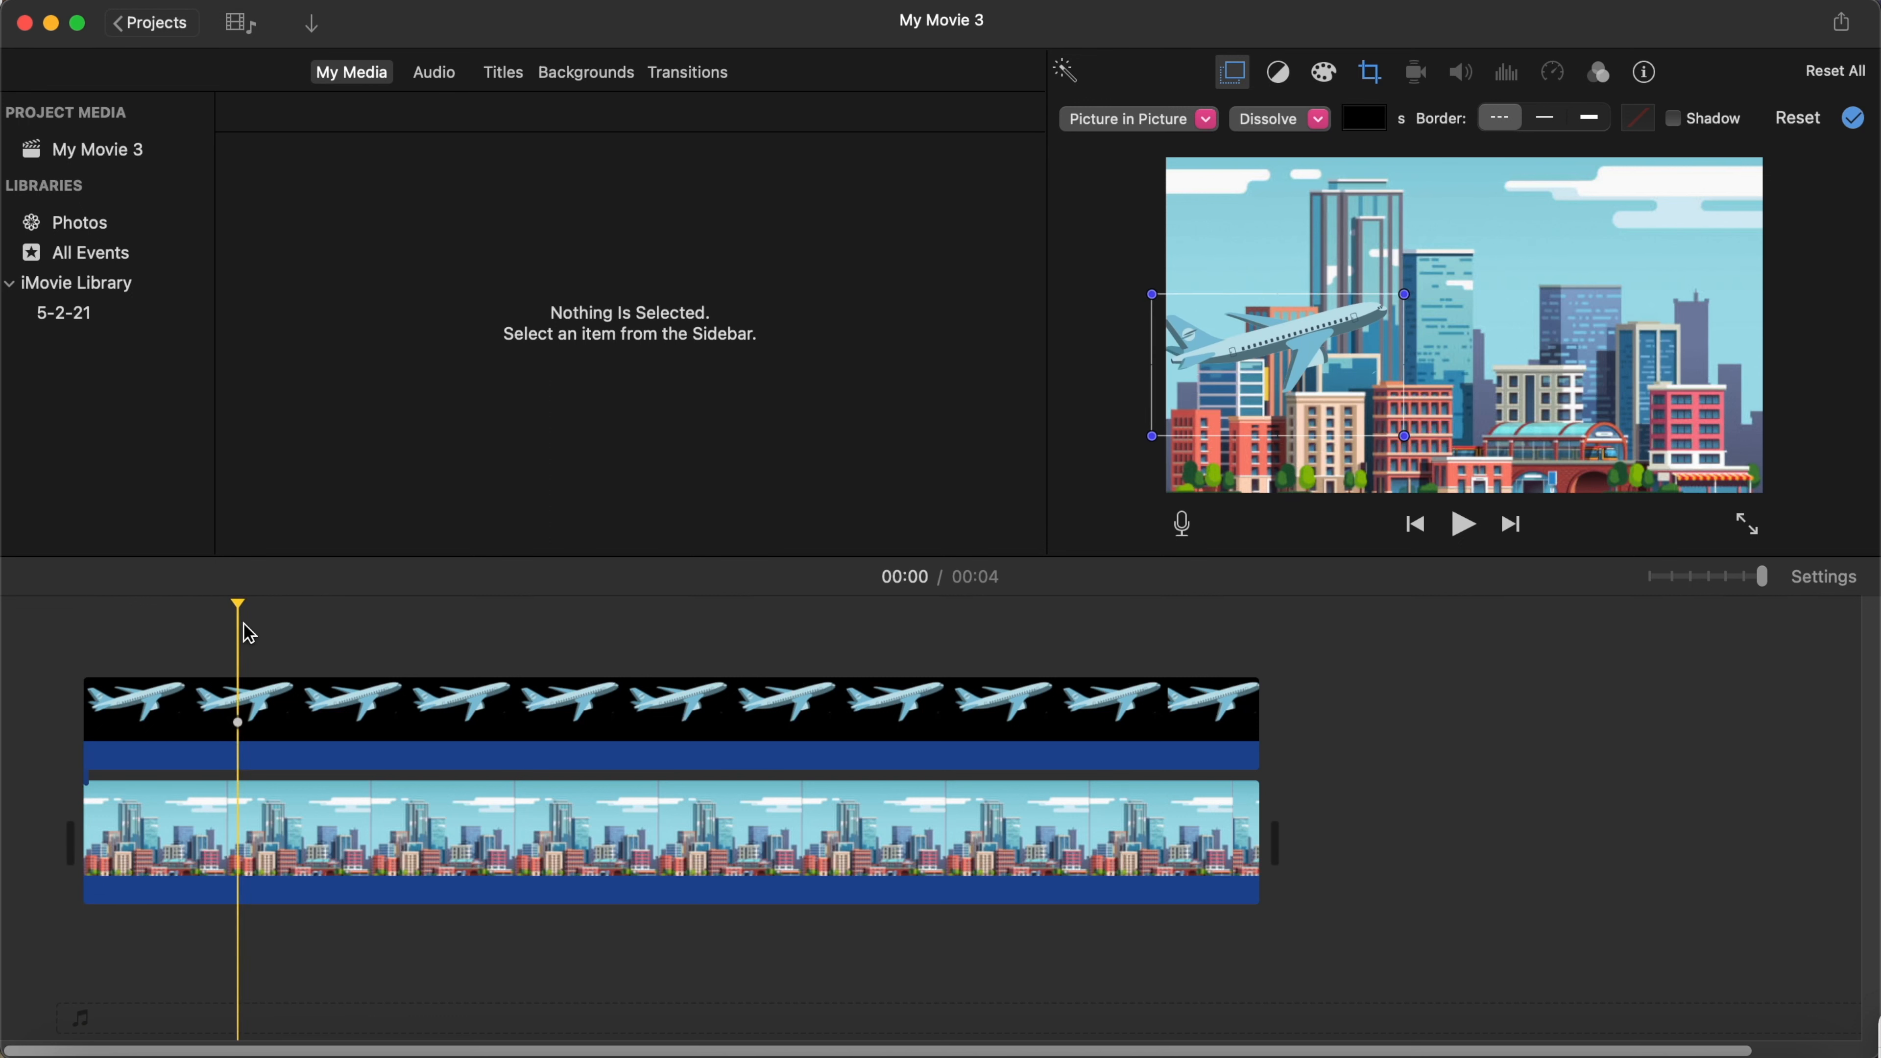
click(418, 716)
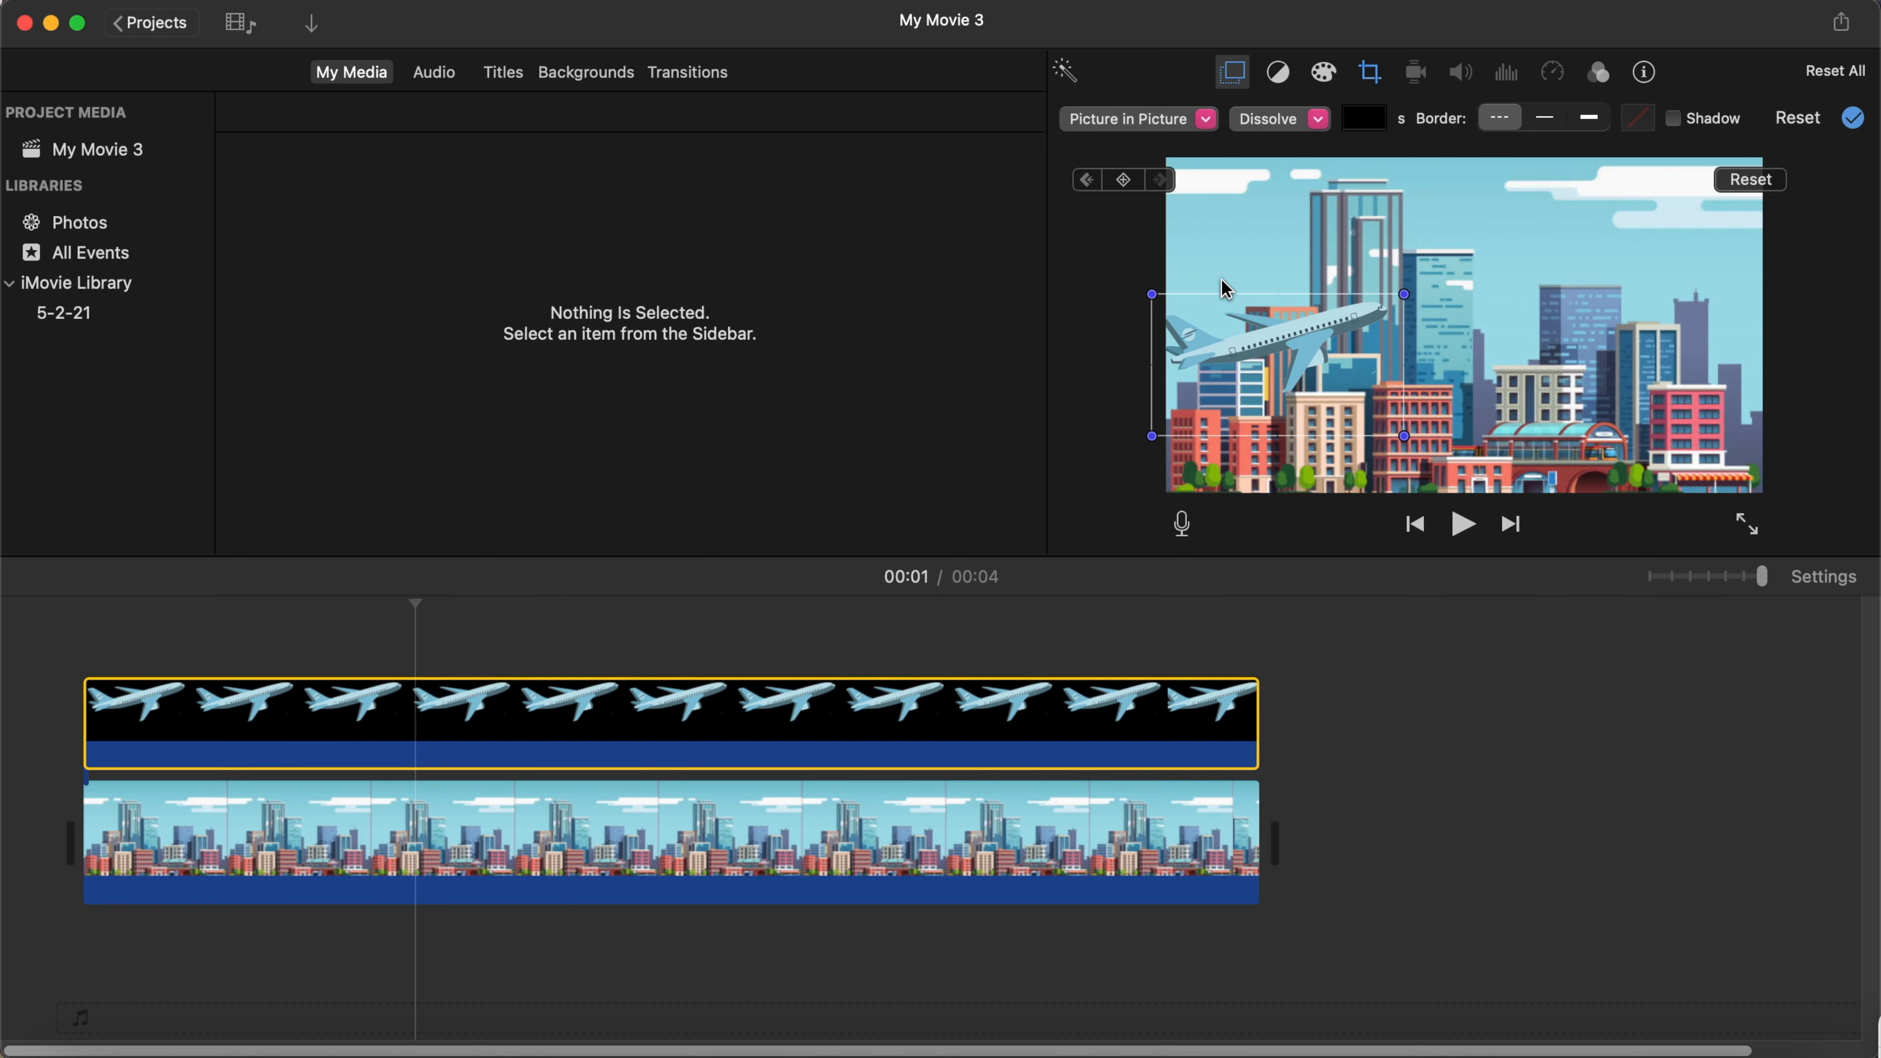
click(1123, 179)
drag(1265, 350, 1398, 279)
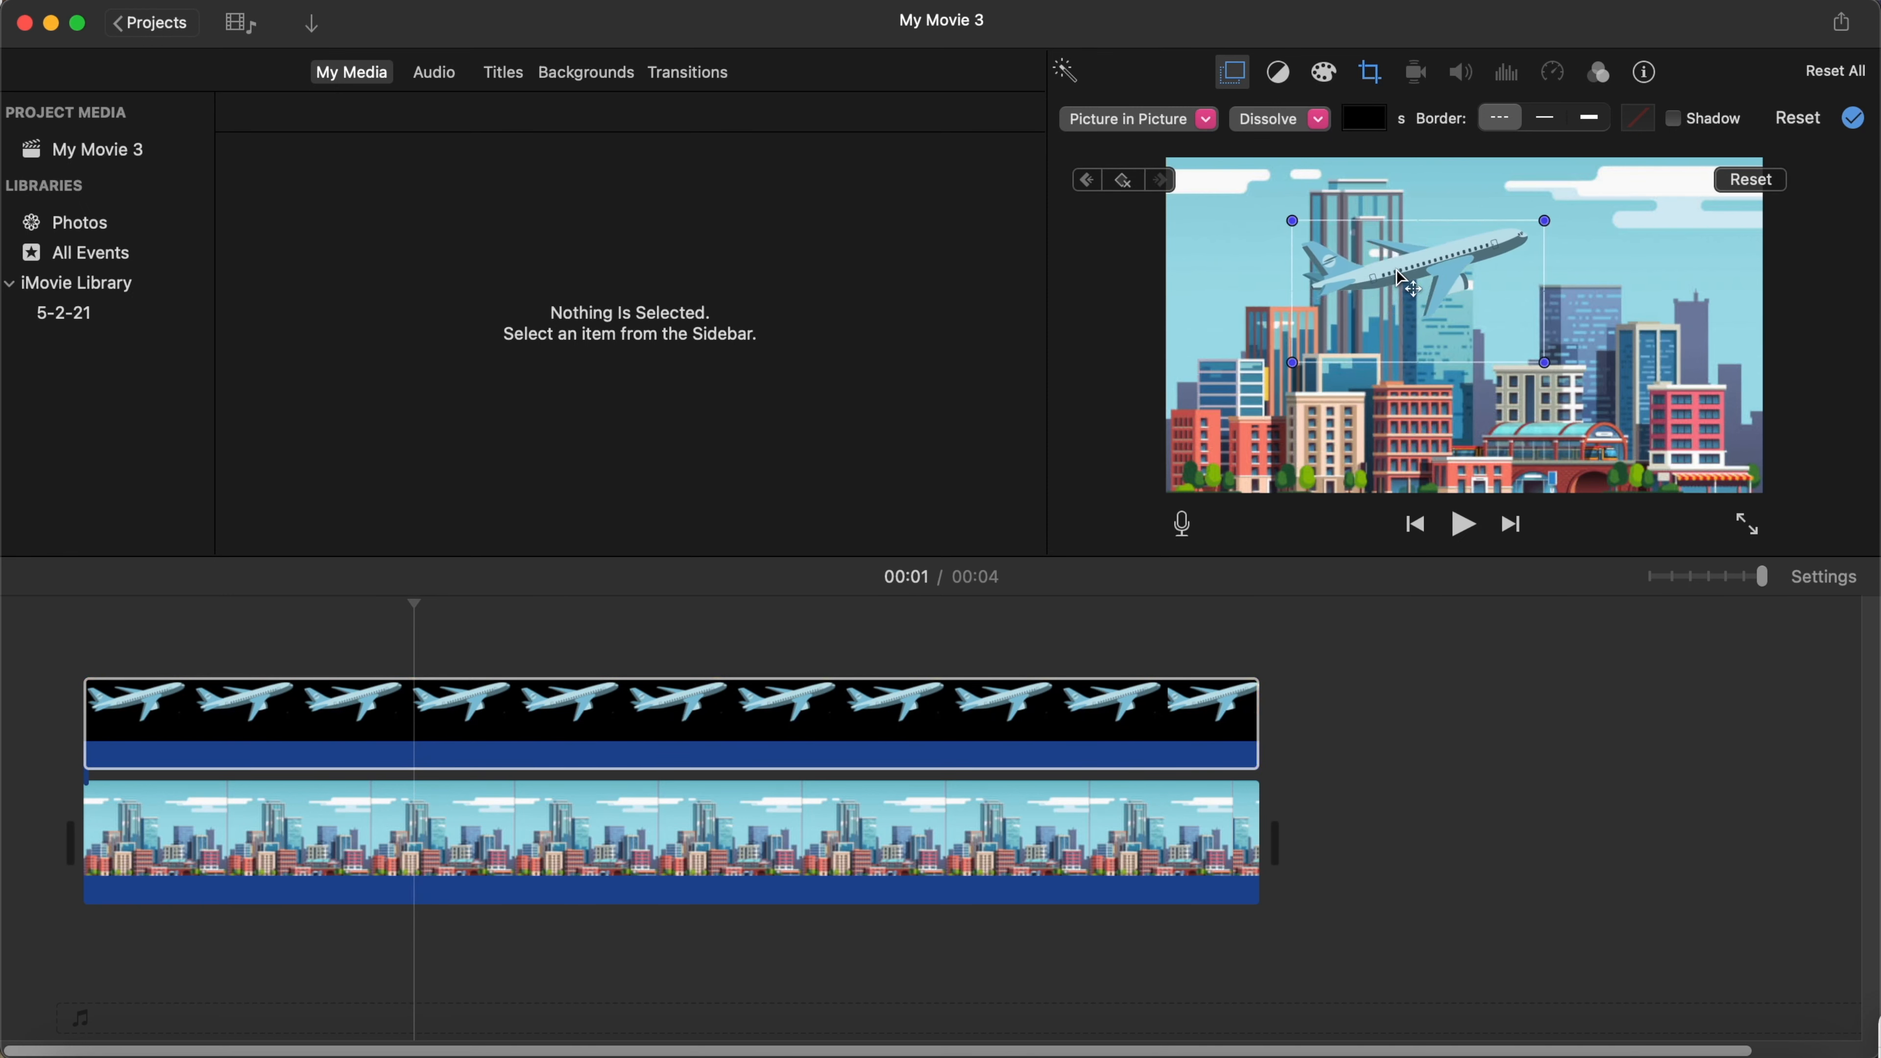
Step: Near the end of the airplane clip, add a position keyframe with the plane moved completely off the frame's upper-right side
click(567, 646)
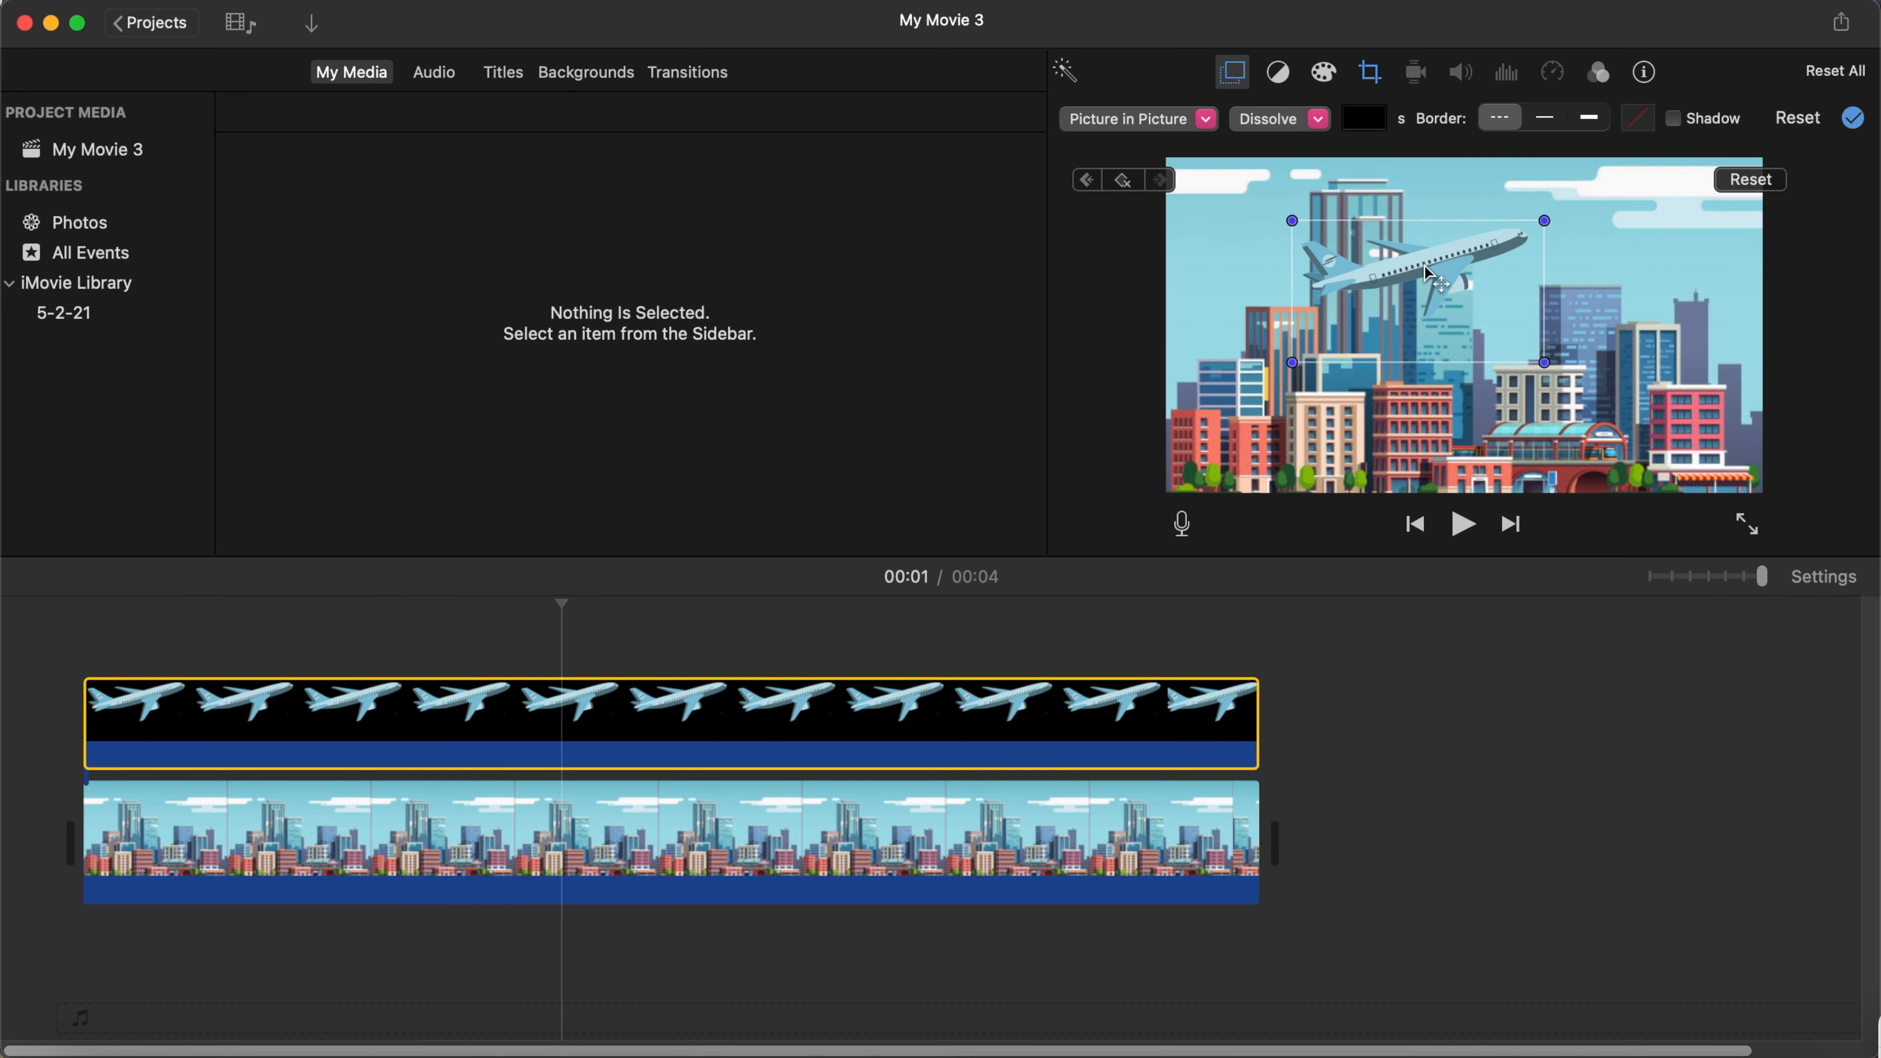
drag(1424, 266, 1871, 218)
click(866, 645)
click(1120, 712)
click(1234, 652)
click(1125, 179)
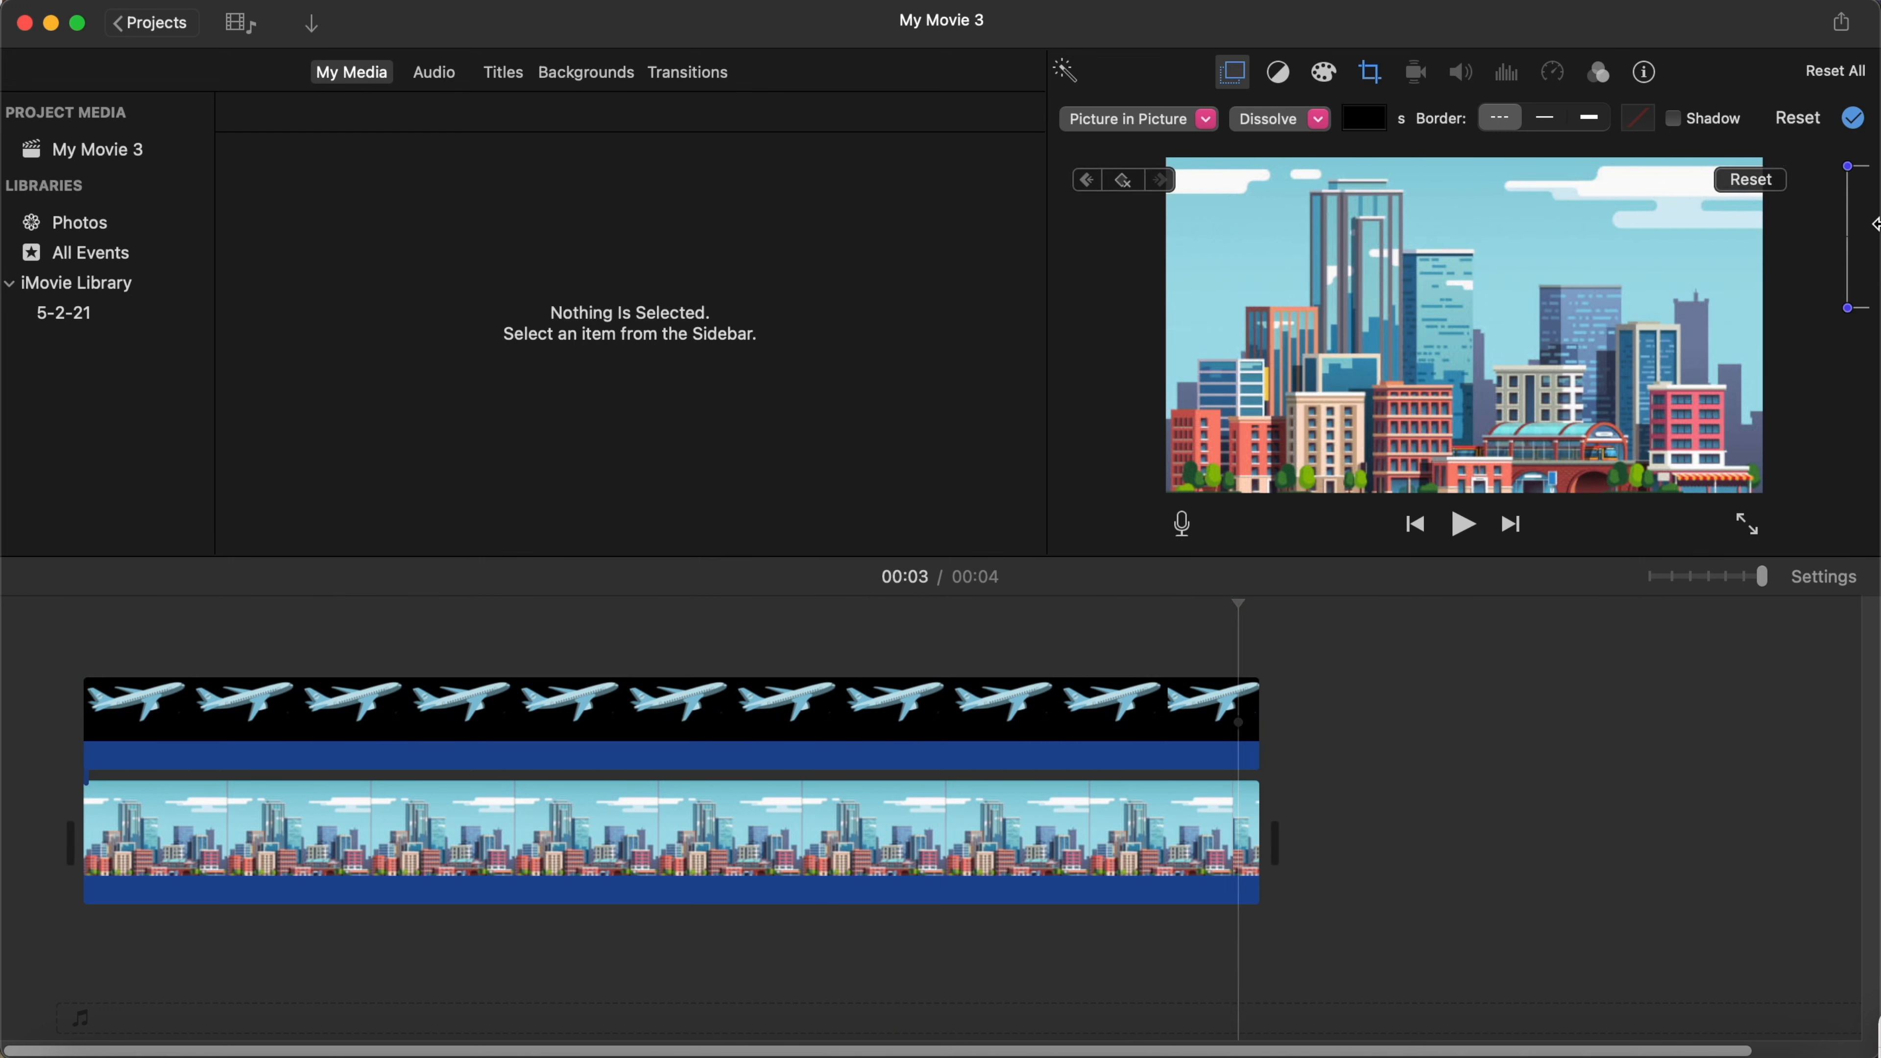
Step: Play the flight animation from the start, and check the plane's position near the end and beginning of the clip
click(8, 729)
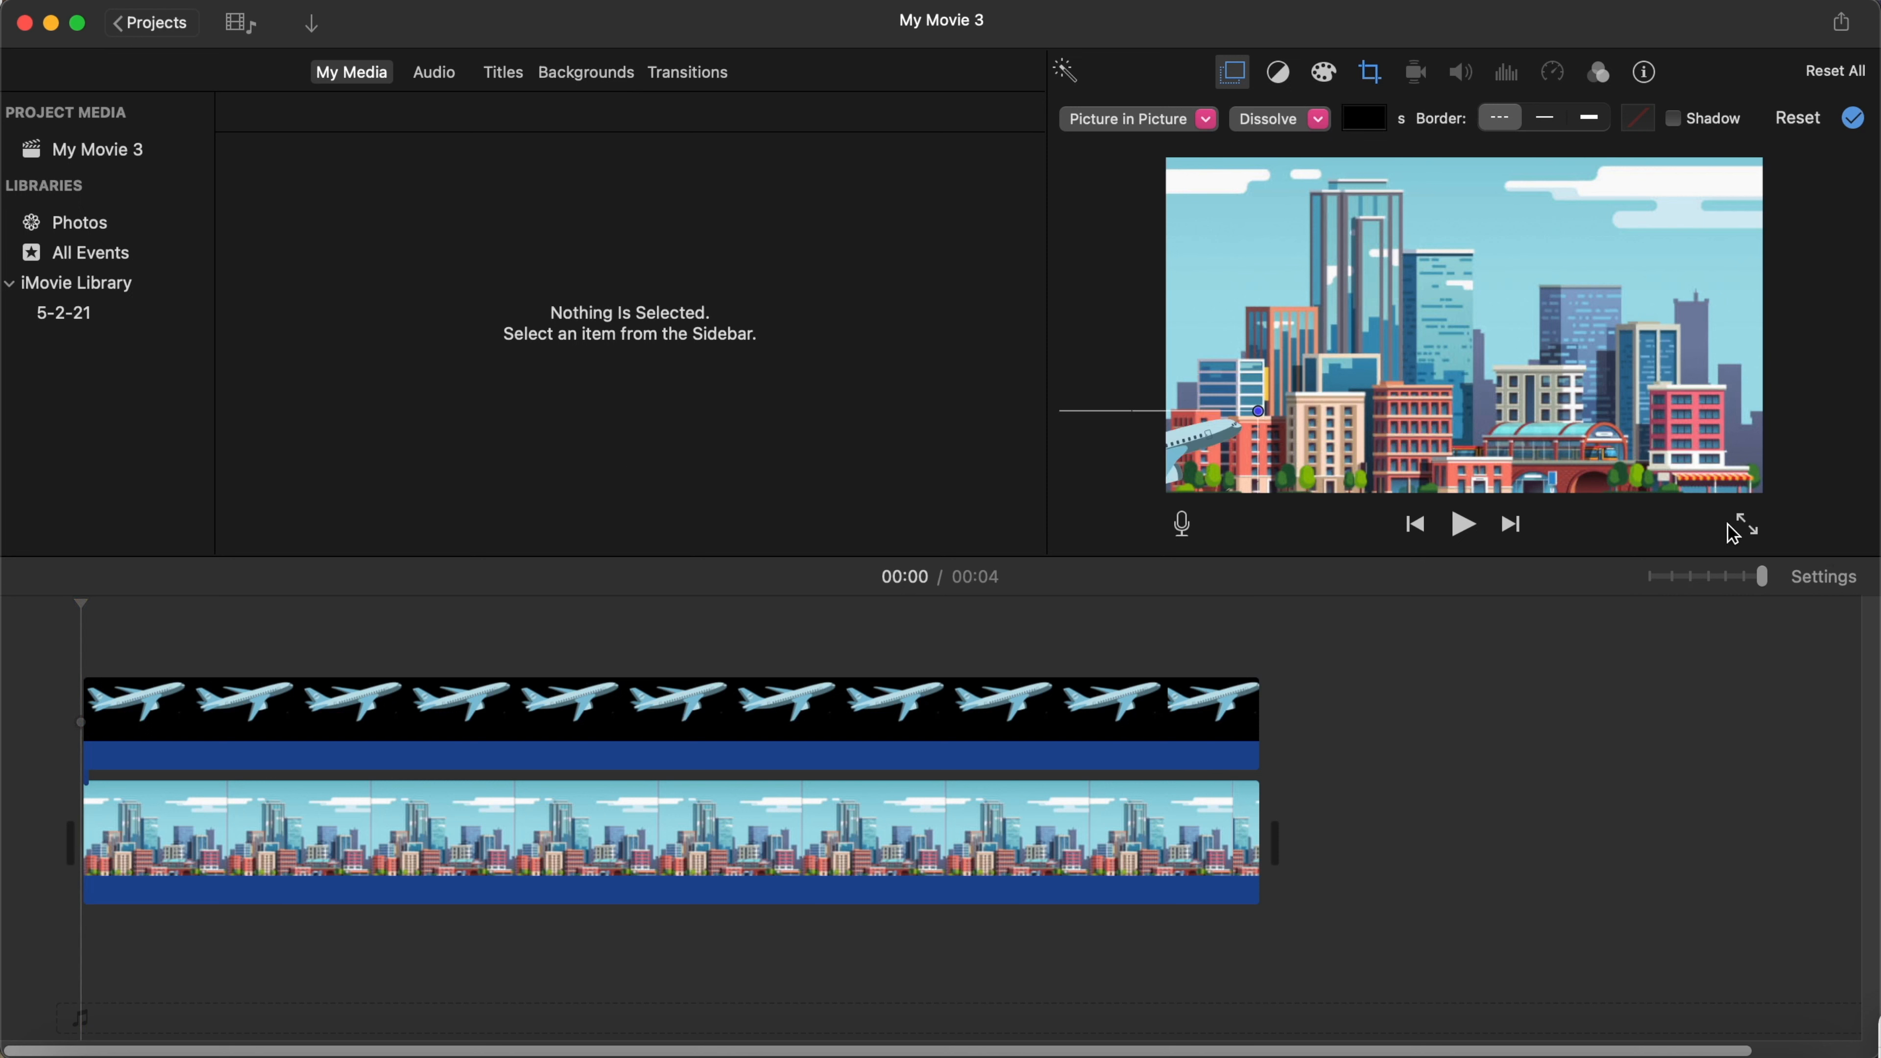
click(1461, 525)
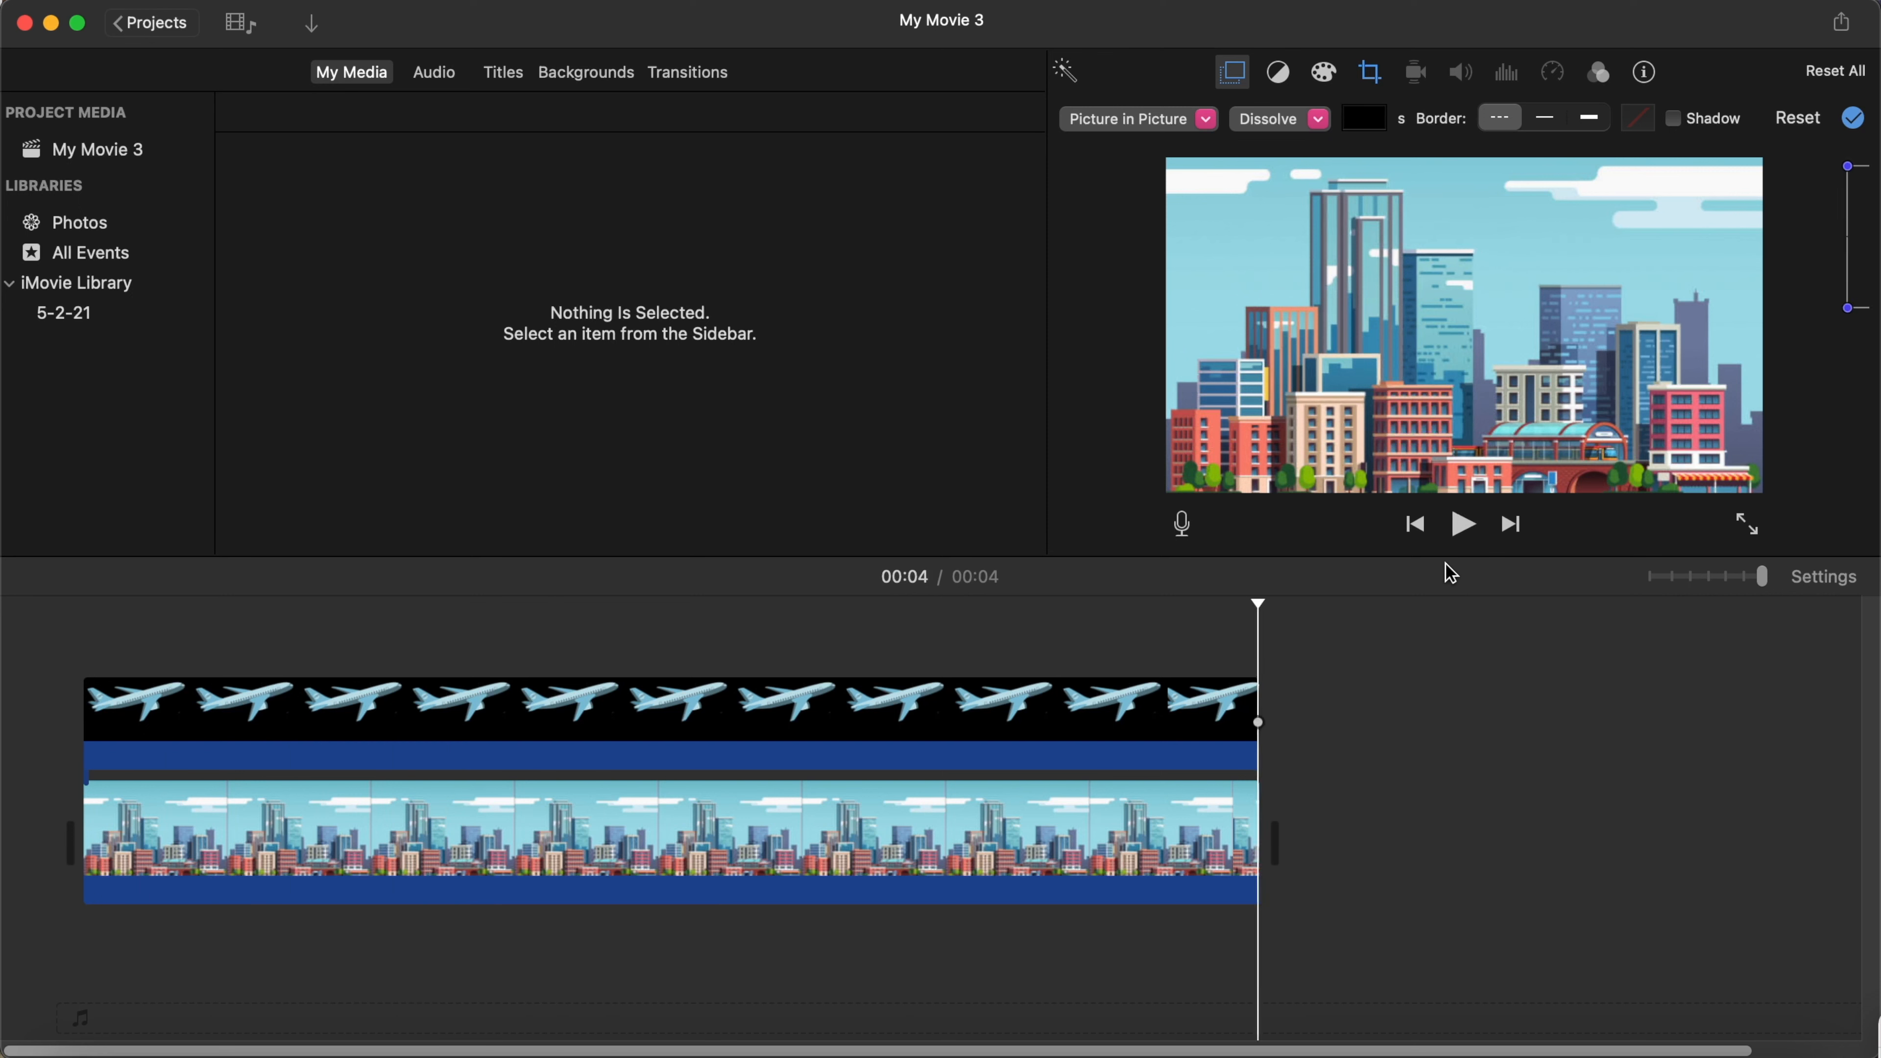
click(1200, 711)
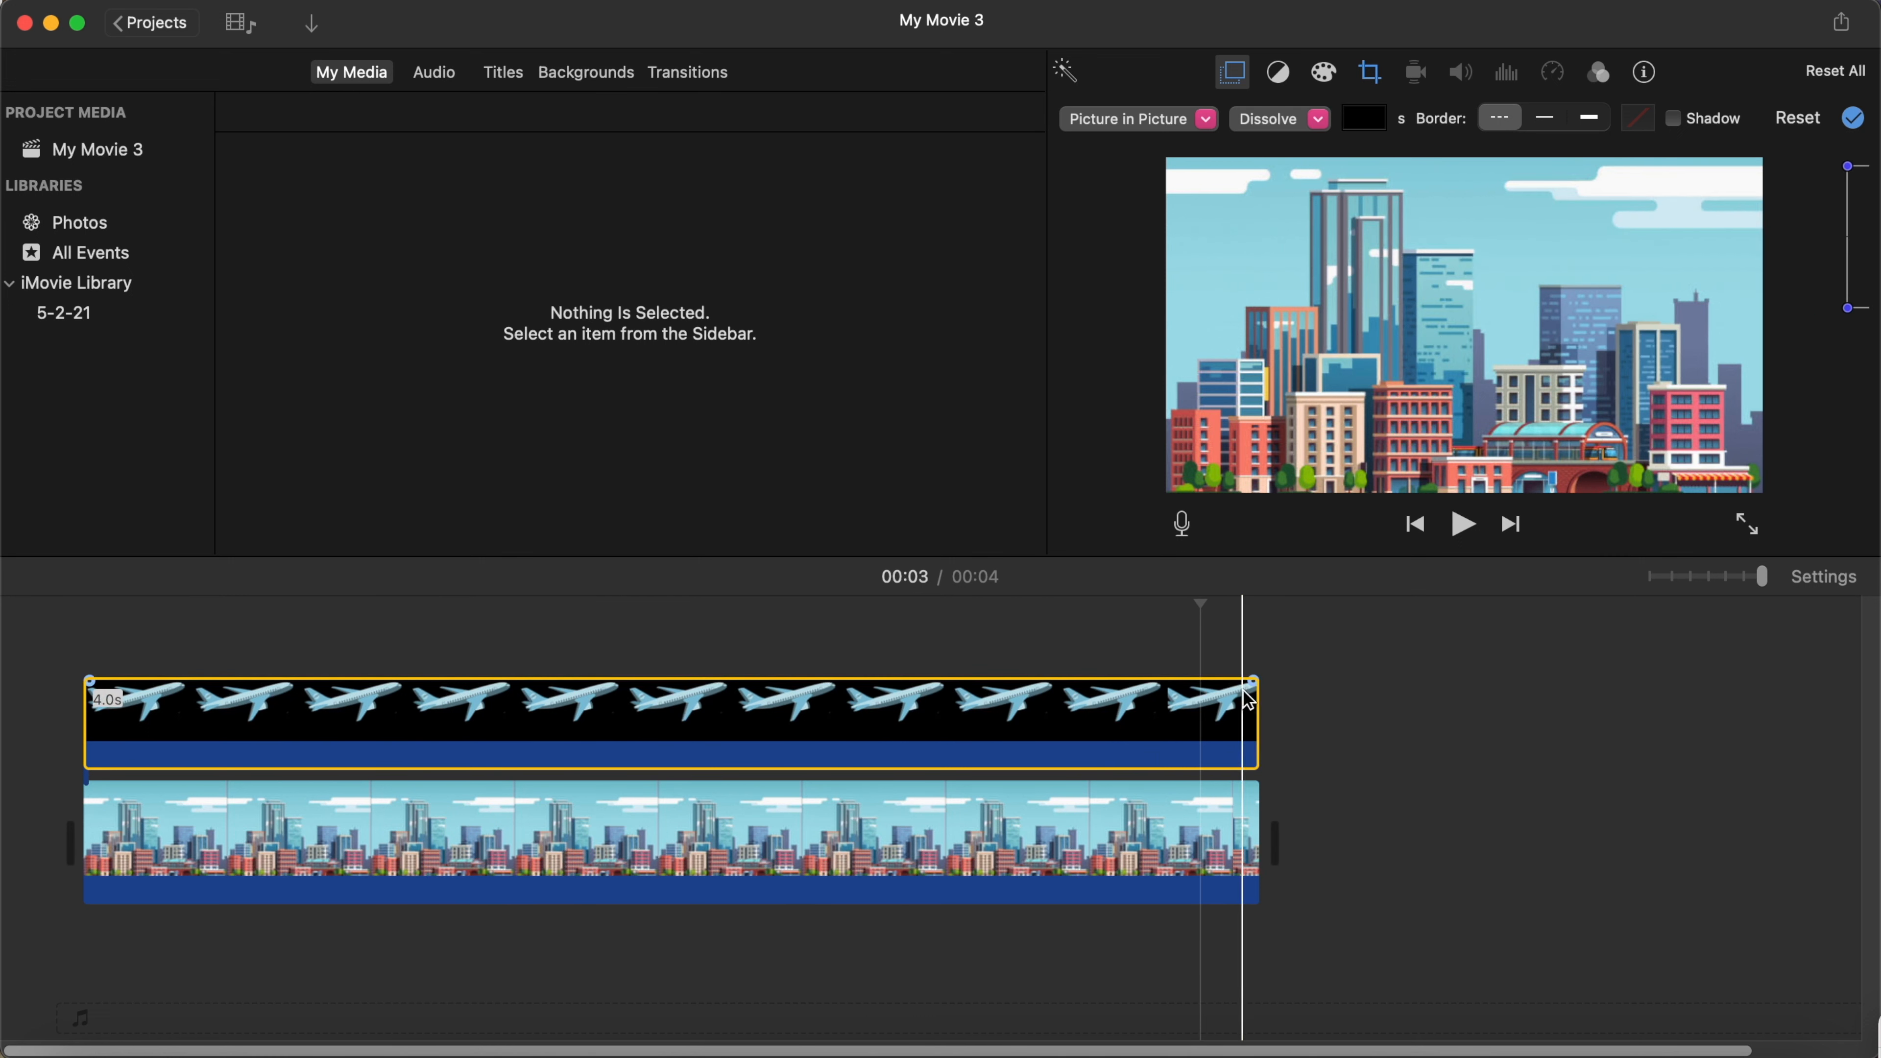
click(128, 632)
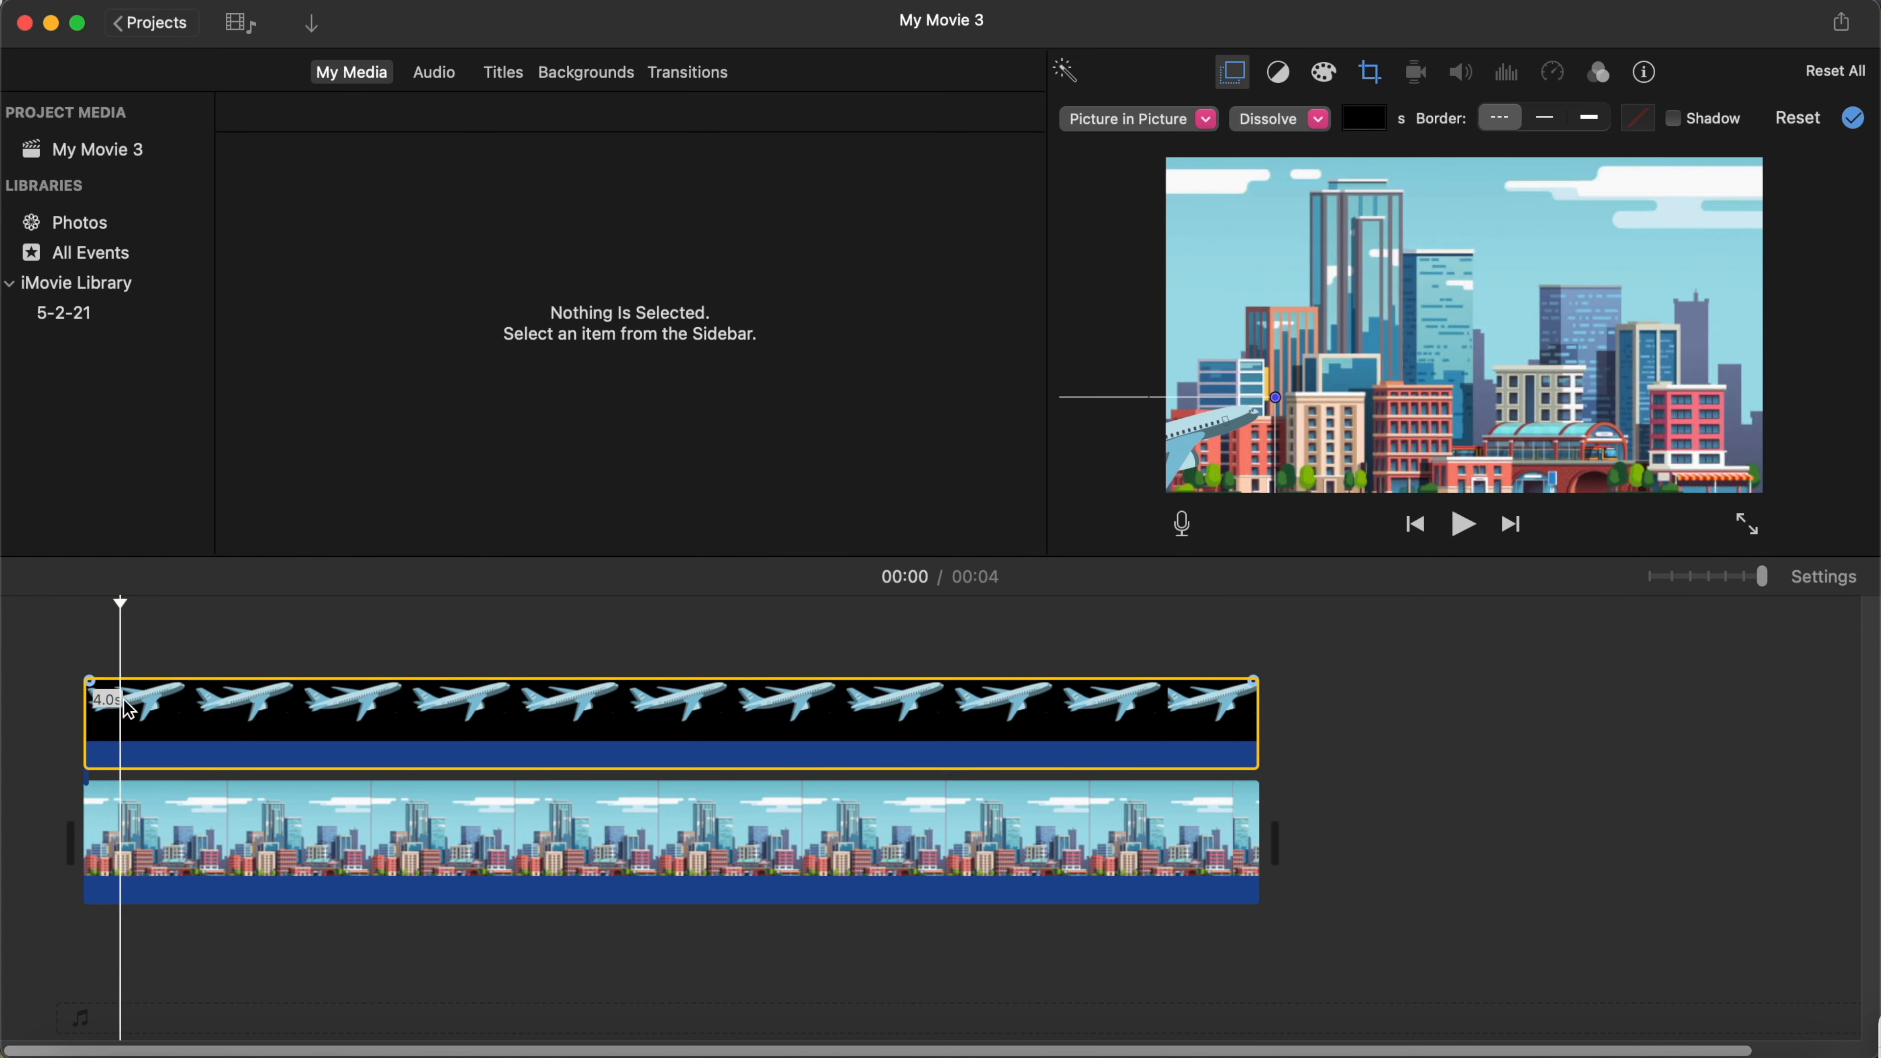
click(1226, 733)
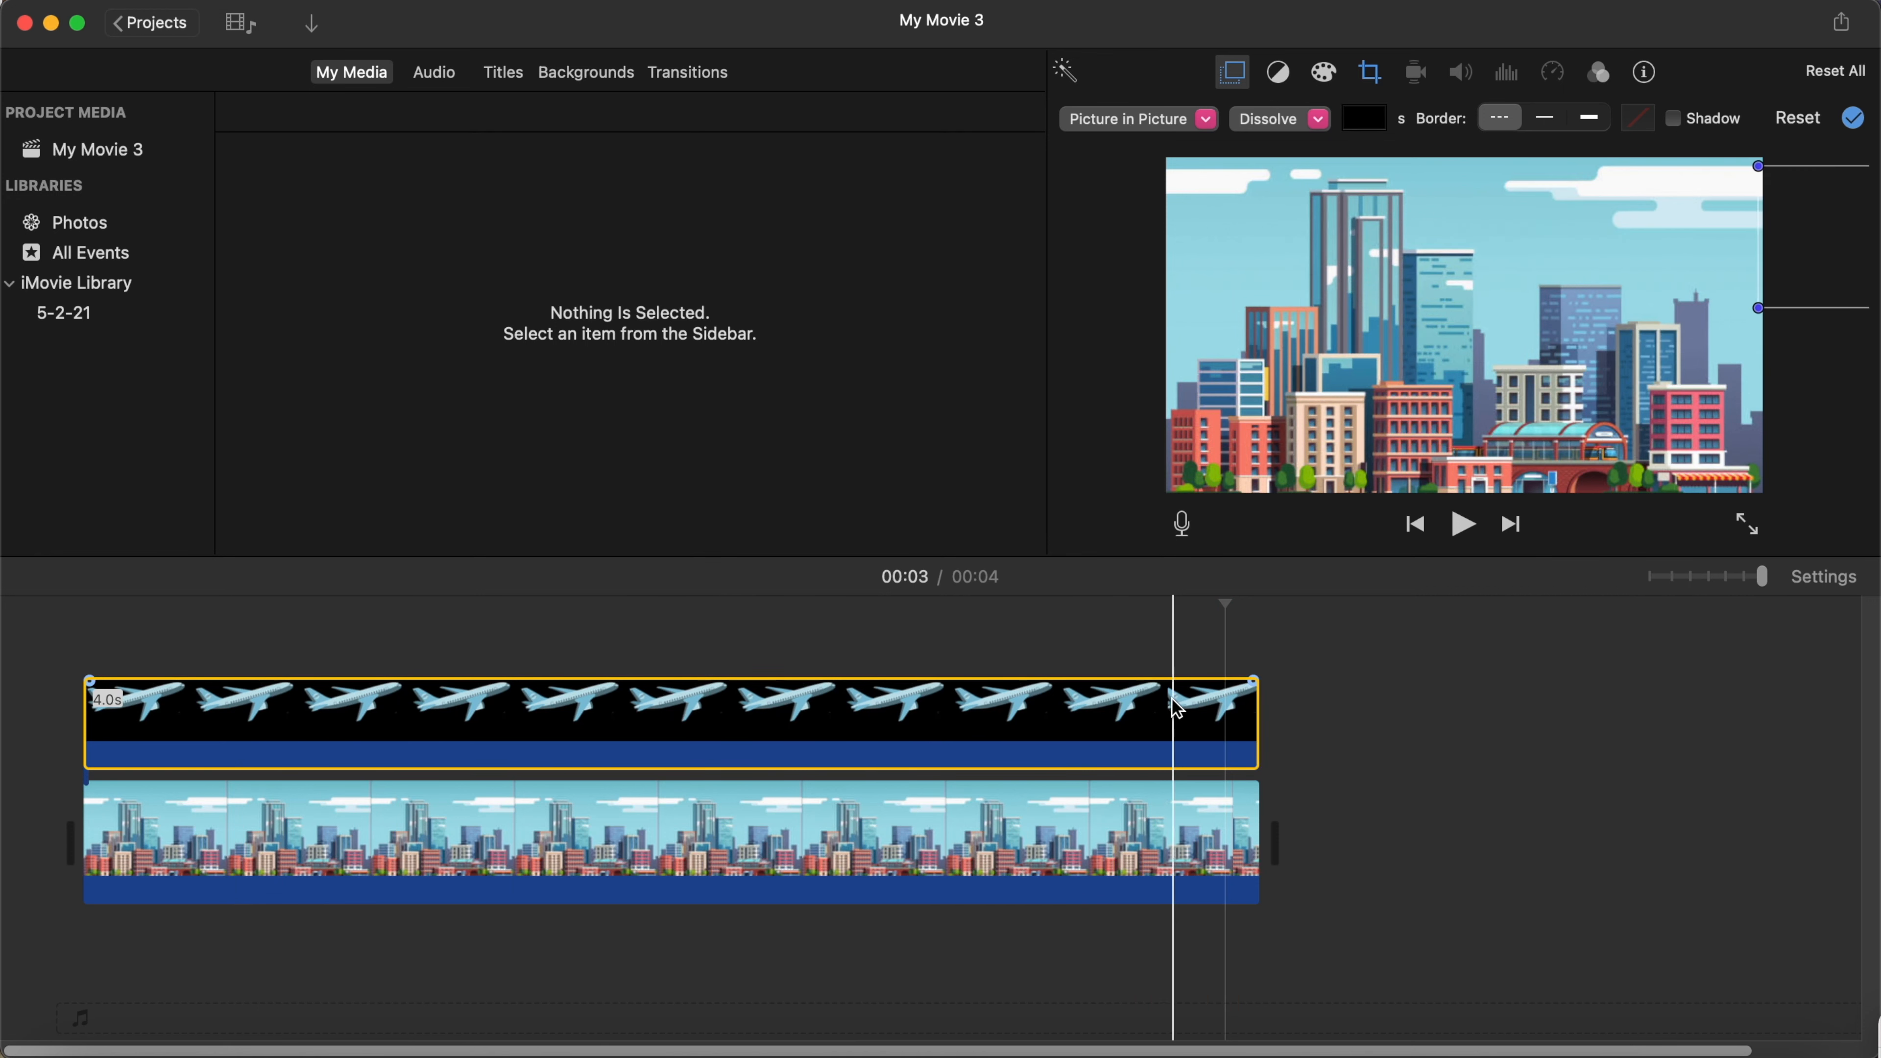
click(123, 726)
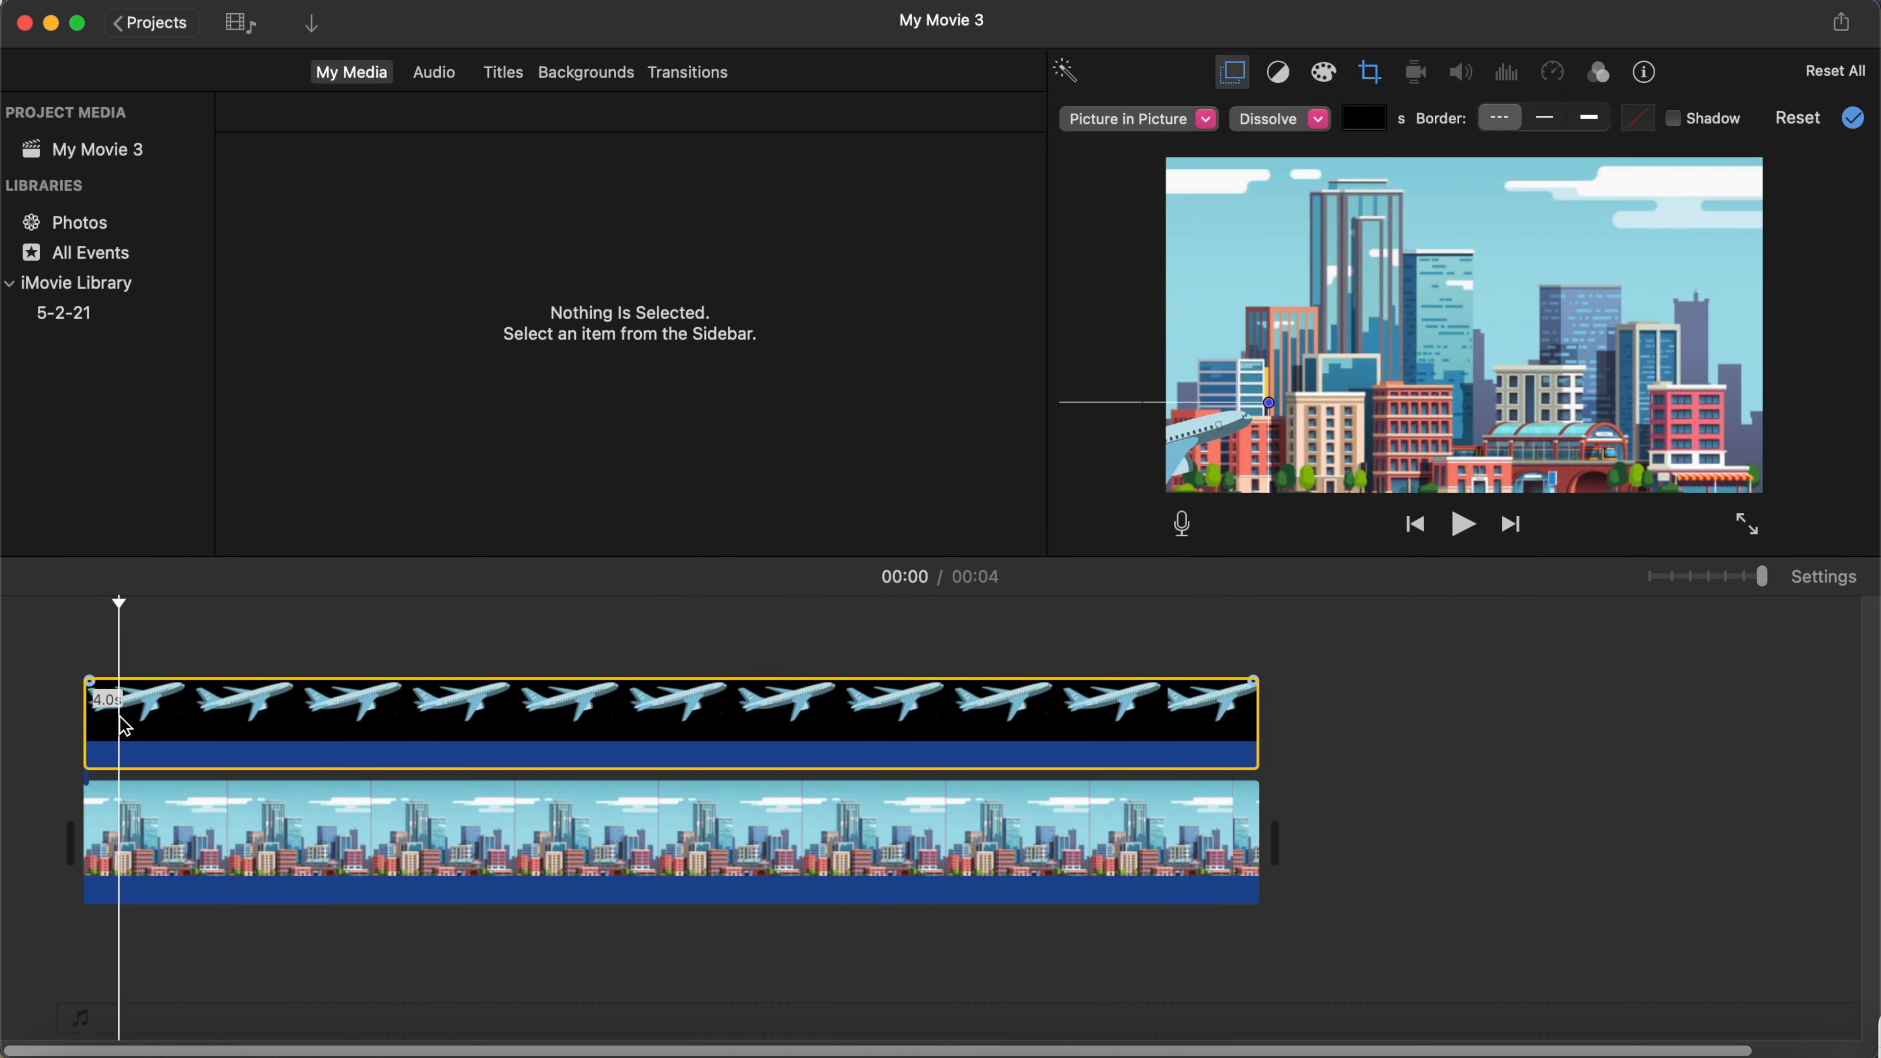